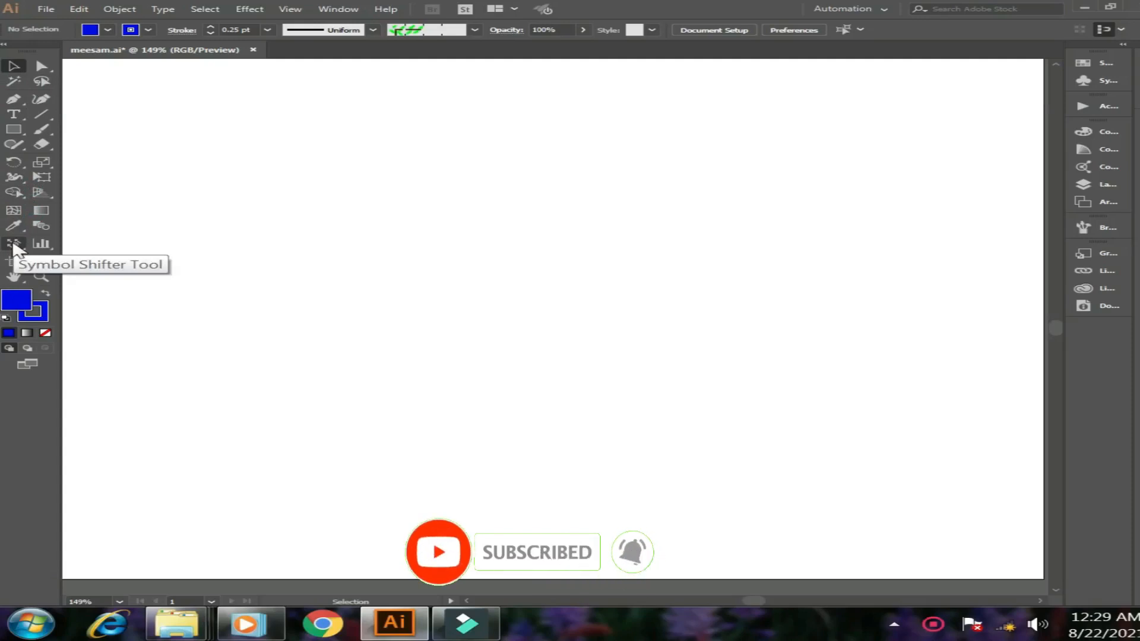
{"action": "left_click_drag", "start_coordinate": [13, 245], "coordinate": [107, 252]}
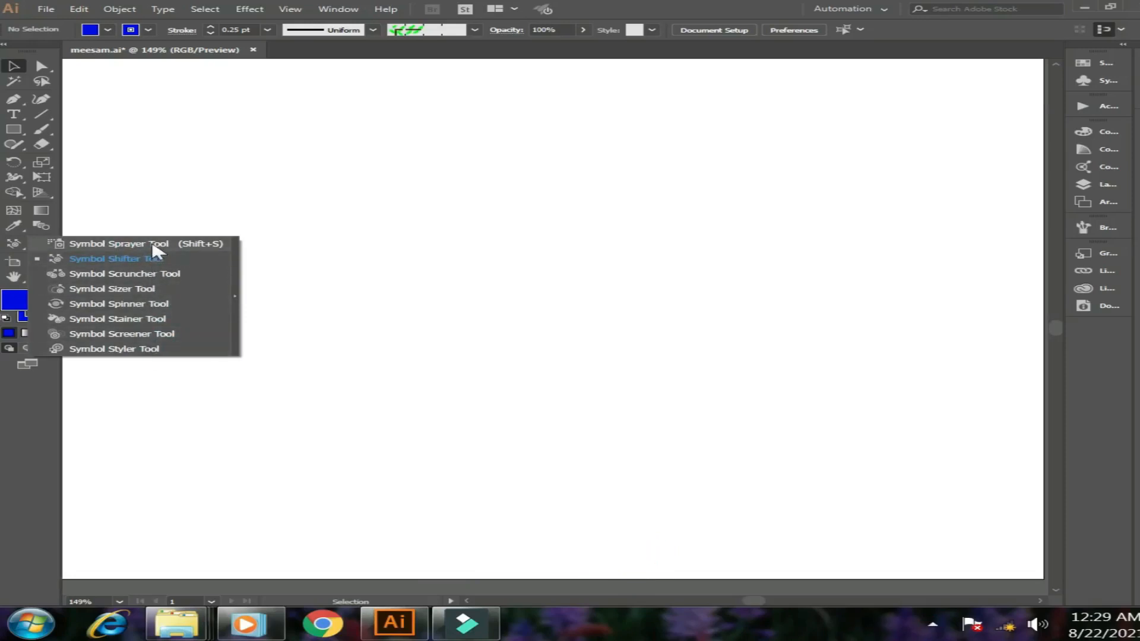
{"action": "left_click", "coordinate": [128, 243]}
{"action": "left_click", "coordinate": [620, 255]}
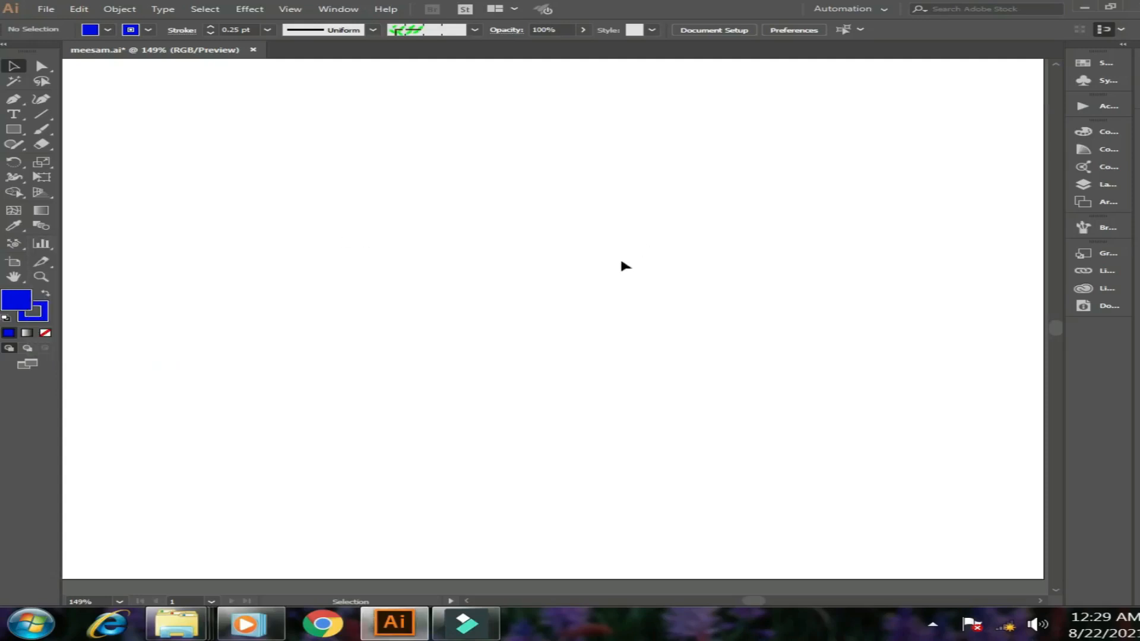
Step: Show the Symbols panel and select the blue heart symbol with the red cross
{"action": "left_click", "coordinate": [334, 11]}
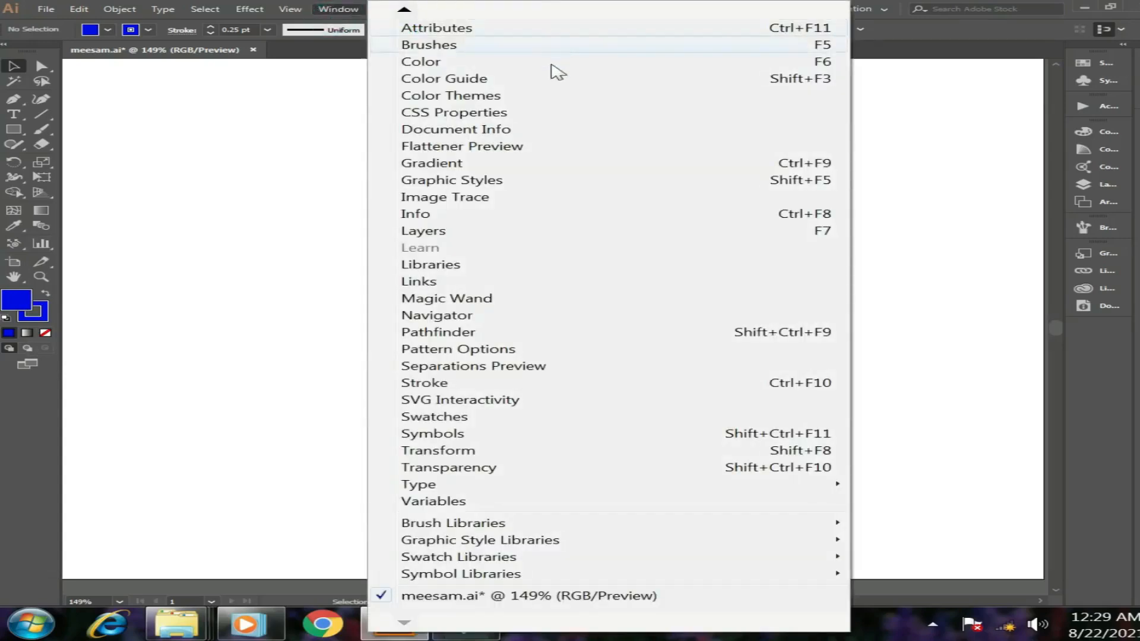
{"action": "left_click", "coordinate": [624, 436]}
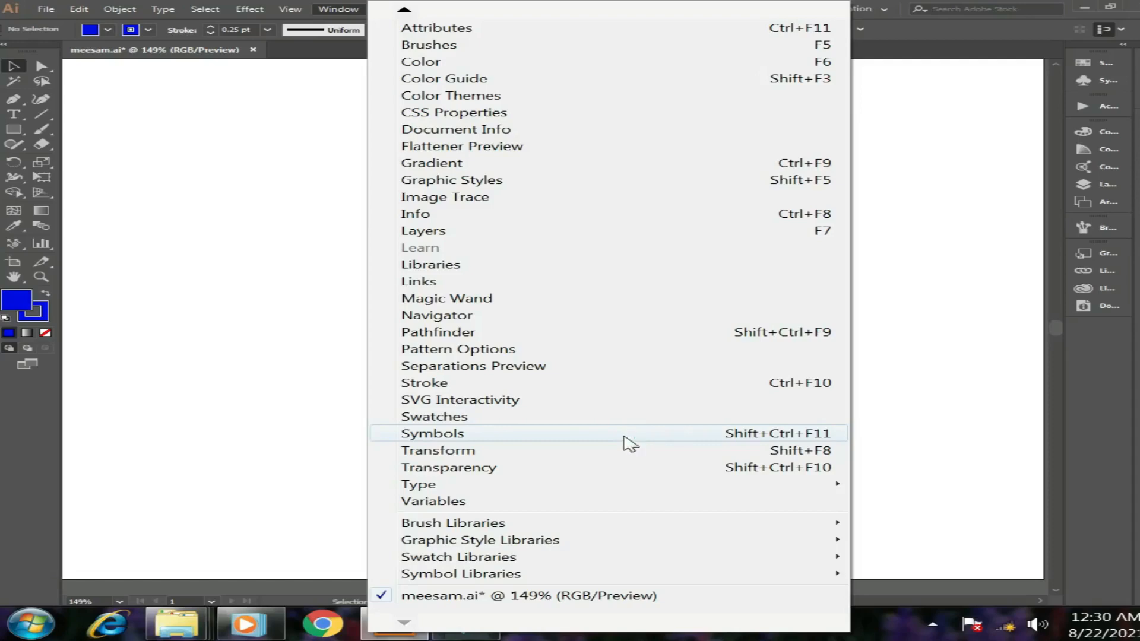
{"action": "left_click", "coordinate": [623, 437]}
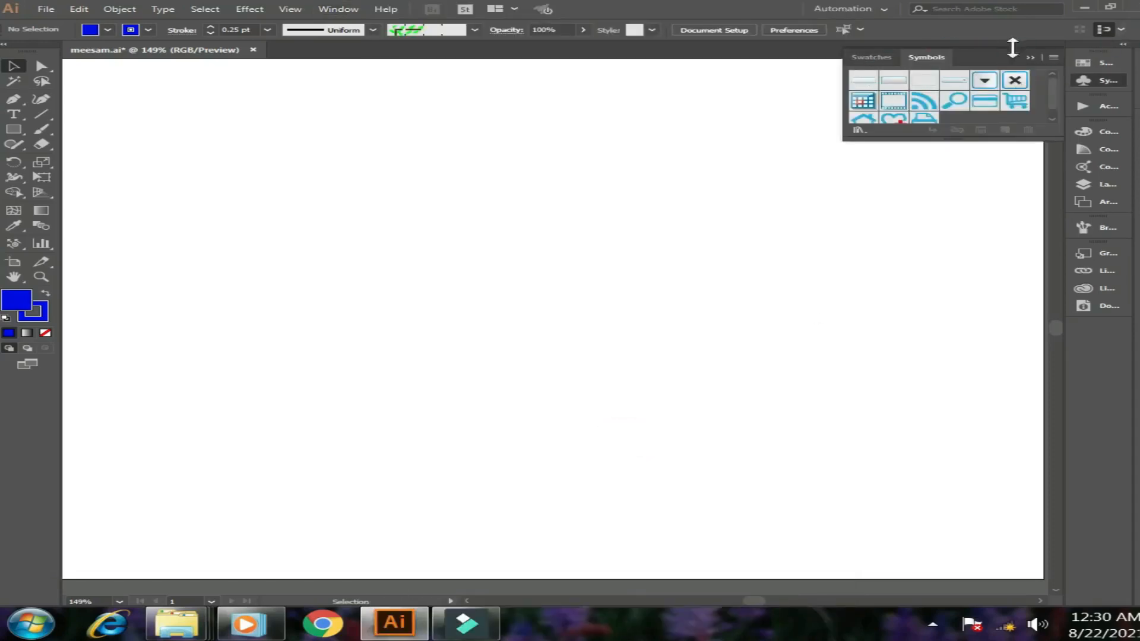
{"action": "left_click", "coordinate": [1049, 89]}
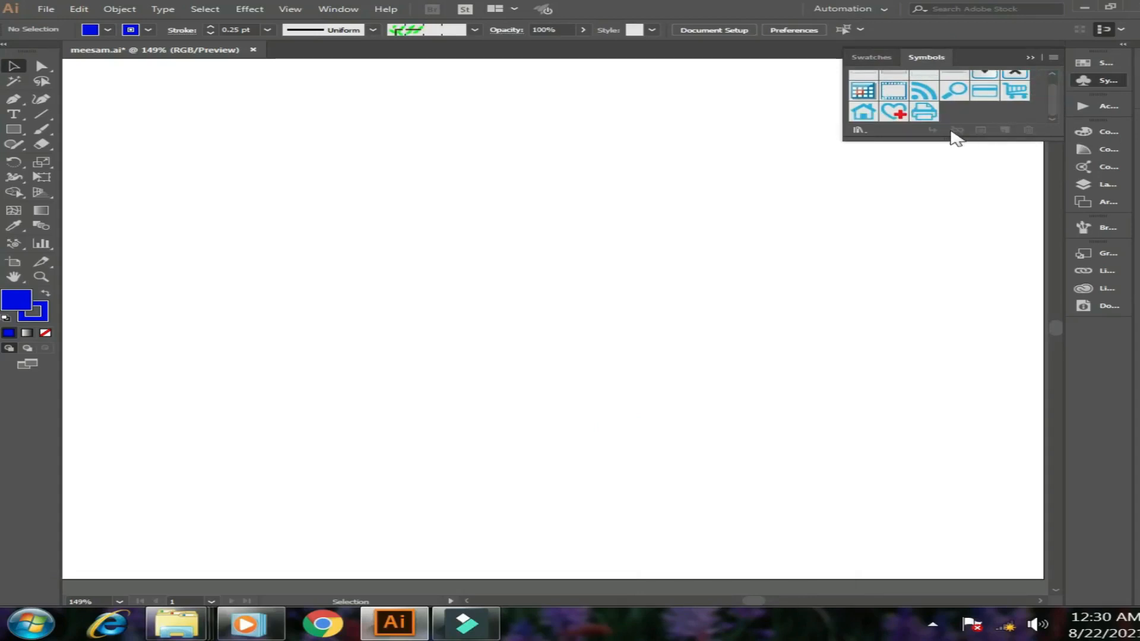
{"action": "left_click", "coordinate": [896, 112]}
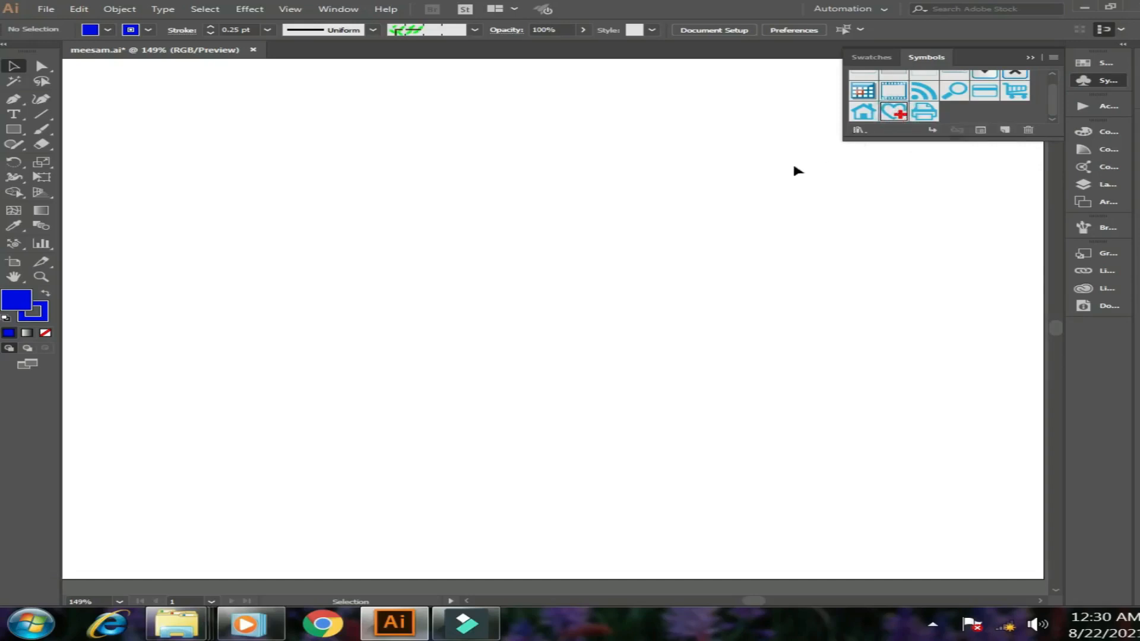
Step: Activate the Symbol Sprayer and shrink its brush to less than half its diameter
{"action": "left_click", "coordinate": [13, 245]}
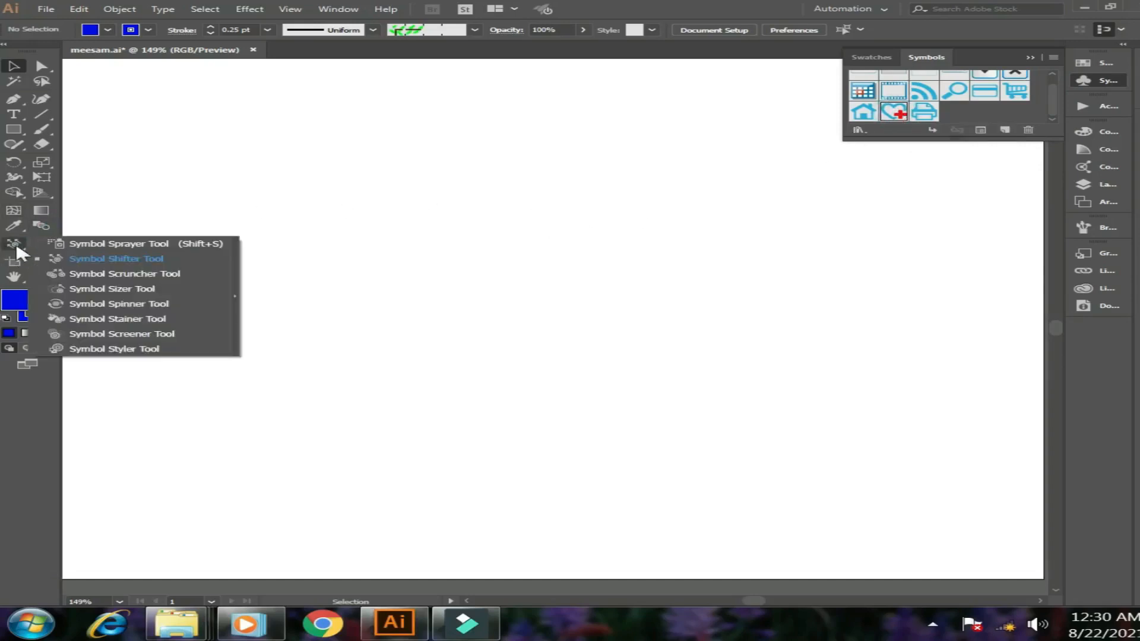
{"action": "left_click", "coordinate": [106, 244]}
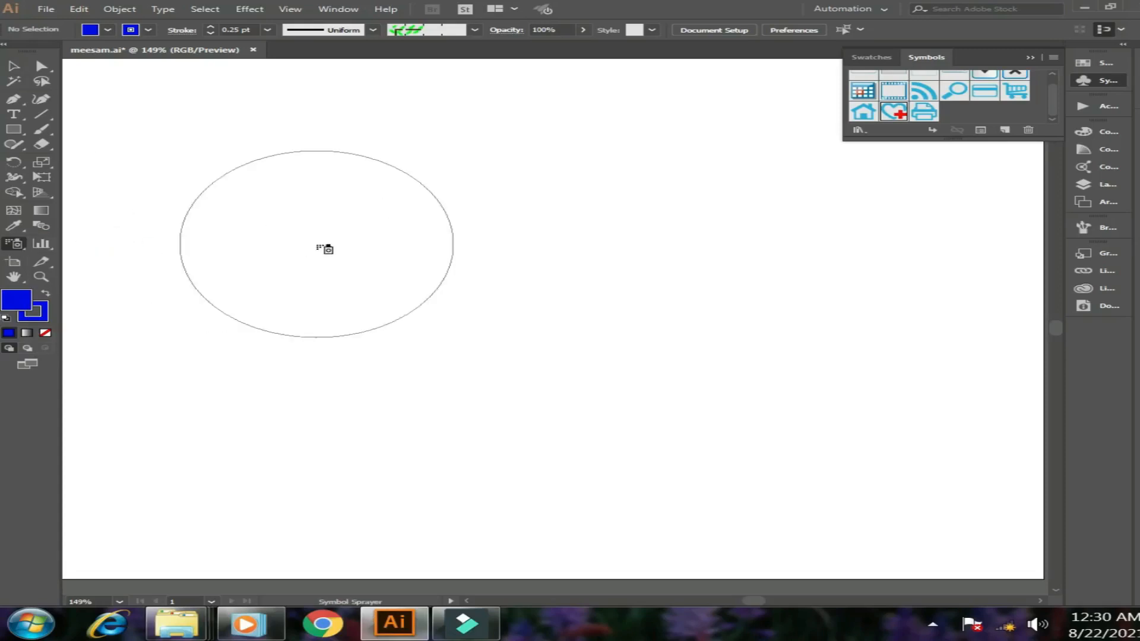
{"action": "key", "text": "bracketleft"}
{"action": "key", "text": "bracketleft"}
{"action": "key", "text": "bracketleft"}
{"action": "key", "text": "bracketleft"}
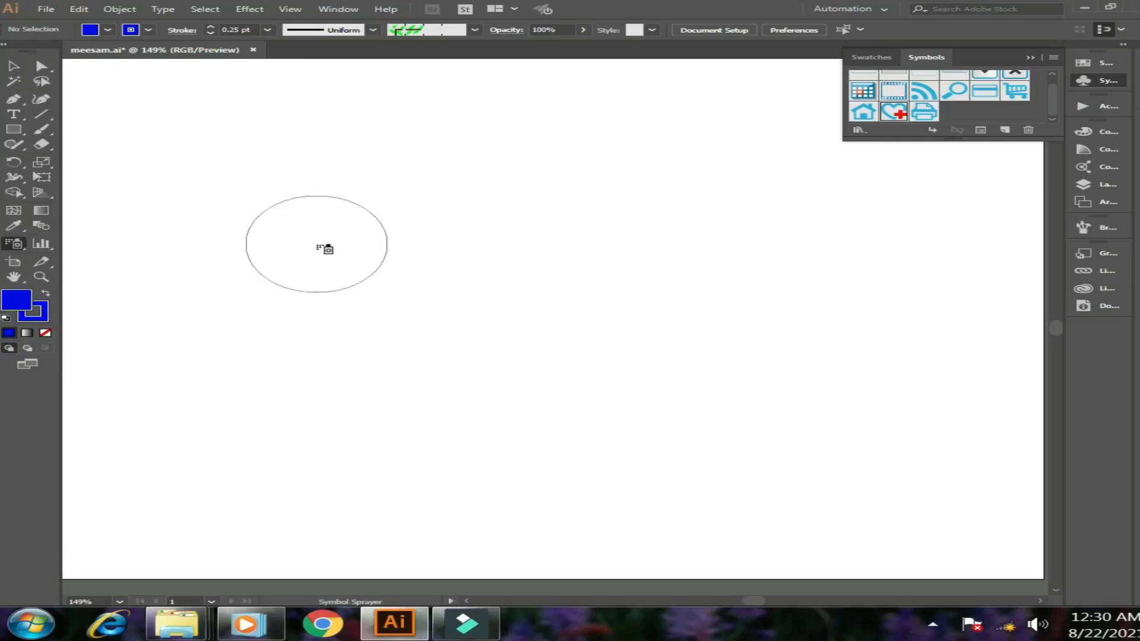
{"action": "key", "text": "bracketright"}
{"action": "key", "text": "bracketright"}
{"action": "key", "text": "bracketright"}
{"action": "key", "text": "bracketleft"}
{"action": "key", "text": "bracketleft"}
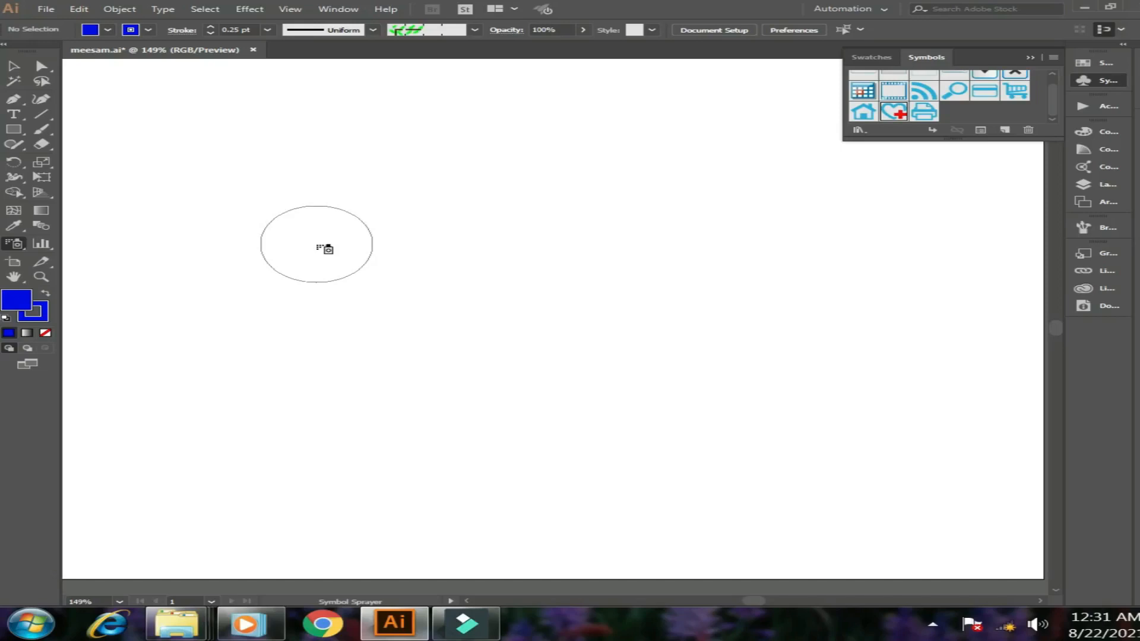
{"action": "key", "text": "bracketleft"}
{"action": "key", "text": "bracketright"}
{"action": "key", "text": "bracketright"}
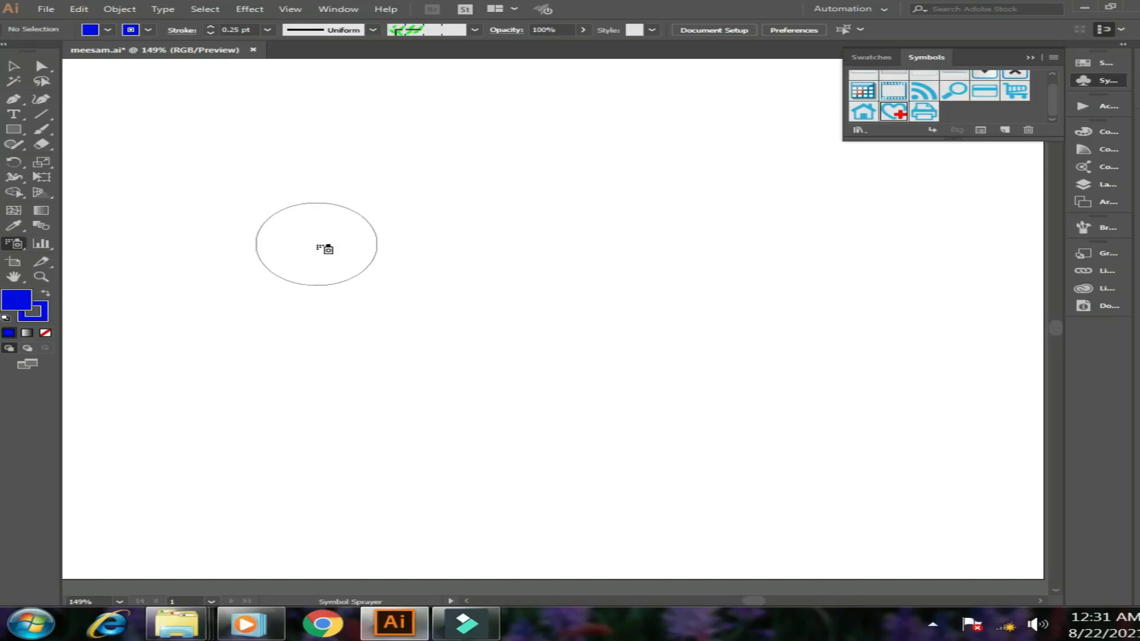
{"action": "key", "text": "bracketleft"}
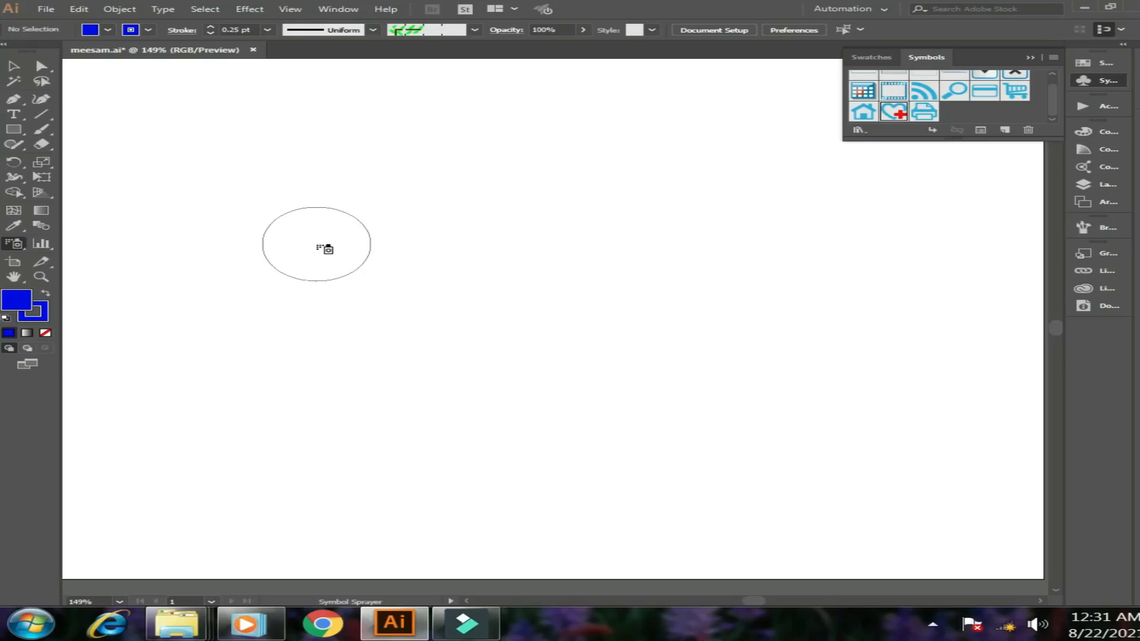
{"action": "key", "text": "bracketleft"}
{"action": "key", "text": "bracketleft"}
{"action": "key", "text": "bracketleft"}
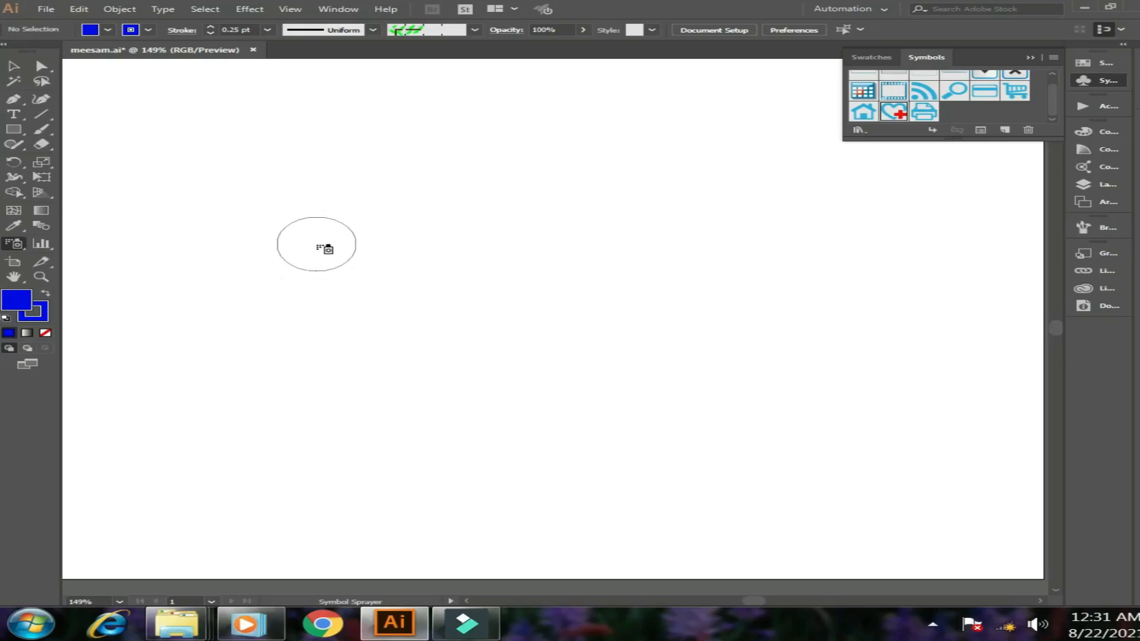
{"action": "key", "text": "bracketright"}
{"action": "key", "text": "bracketright"}
{"action": "key", "text": "bracketright"}
{"action": "key", "text": "bracketright"}
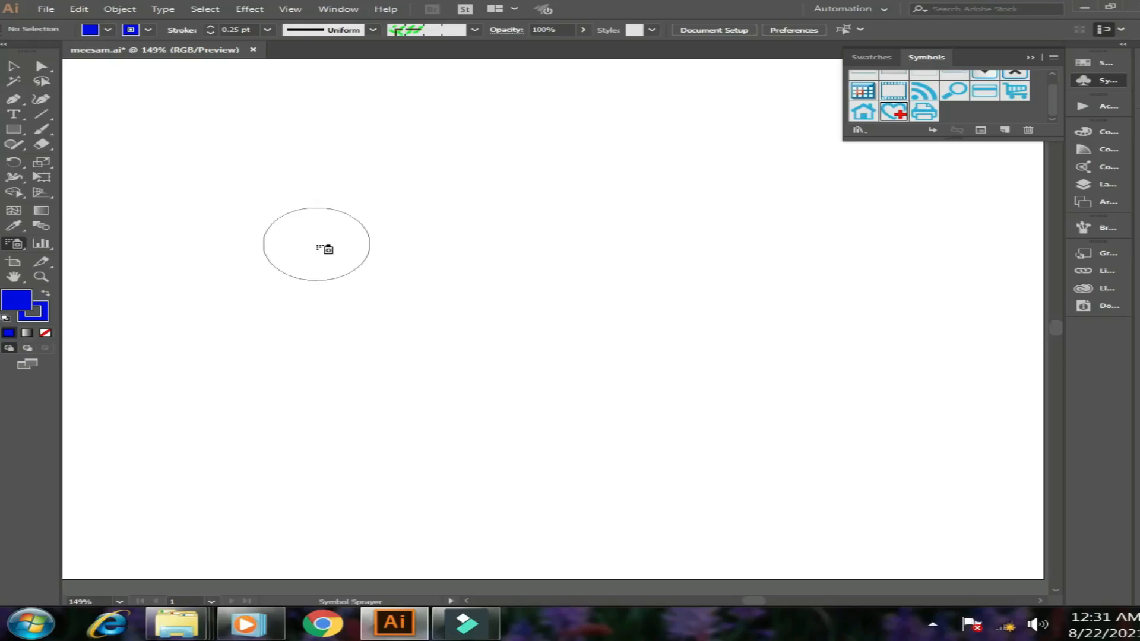
Step: Spray dense trial trails of the heart symbol across the artboard with the Symbol Sprayer and delete each resulting symbol set
{"action": "key", "text": "p"}
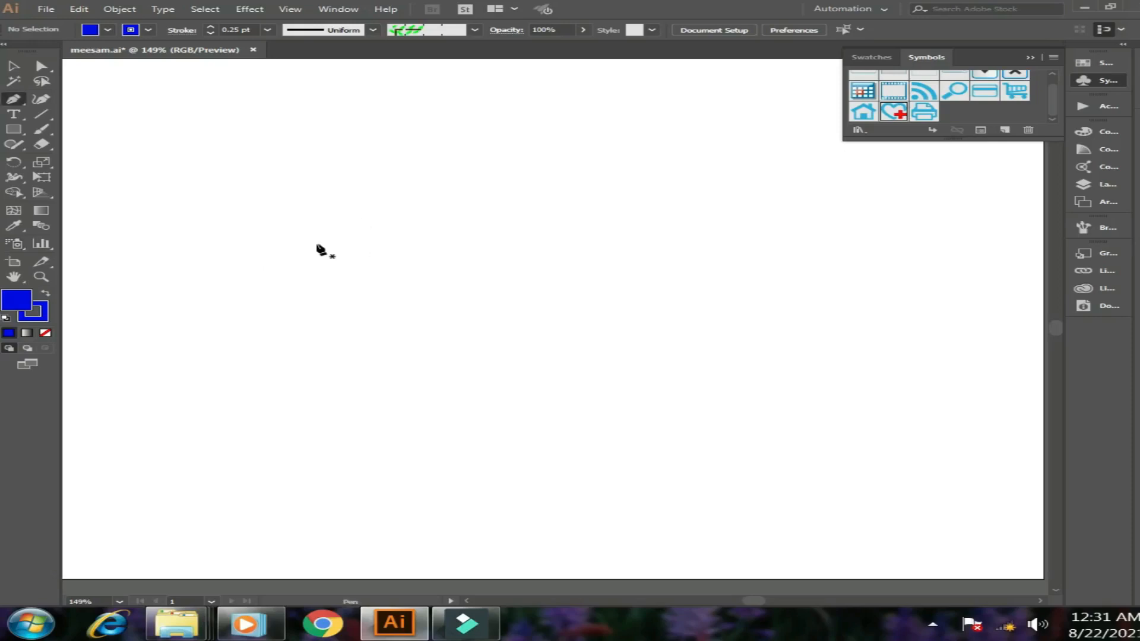
{"action": "key", "text": "shift+s"}
{"action": "mouse_move", "coordinate": [257, 236]}
{"action": "left_mouse_down"}
{"action": "mouse_move", "coordinate": [309, 199]}
{"action": "mouse_move", "coordinate": [347, 197]}
{"action": "mouse_move", "coordinate": [410, 241]}
{"action": "mouse_move", "coordinate": [431, 284]}
{"action": "mouse_move", "coordinate": [321, 348]}
{"action": "mouse_move", "coordinate": [322, 391]}
{"action": "mouse_move", "coordinate": [345, 437]}
{"action": "mouse_move", "coordinate": [317, 430]}
{"action": "mouse_move", "coordinate": [438, 431]}
{"action": "mouse_move", "coordinate": [439, 399]}
{"action": "mouse_move", "coordinate": [423, 379]}
{"action": "mouse_move", "coordinate": [460, 350]}
{"action": "mouse_move", "coordinate": [494, 347]}
{"action": "mouse_move", "coordinate": [588, 374]}
{"action": "mouse_move", "coordinate": [636, 422]}
{"action": "mouse_move", "coordinate": [721, 421]}
{"action": "mouse_move", "coordinate": [779, 374]}
{"action": "mouse_move", "coordinate": [772, 323]}
{"action": "mouse_move", "coordinate": [640, 246]}
{"action": "mouse_move", "coordinate": [607, 208]}
{"action": "mouse_move", "coordinate": [651, 153]}
{"action": "mouse_move", "coordinate": [737, 180]}
{"action": "mouse_move", "coordinate": [675, 230]}
{"action": "mouse_move", "coordinate": [577, 259]}
{"action": "mouse_move", "coordinate": [562, 419]}
{"action": "mouse_move", "coordinate": [593, 463]}
{"action": "left_mouse_up"}
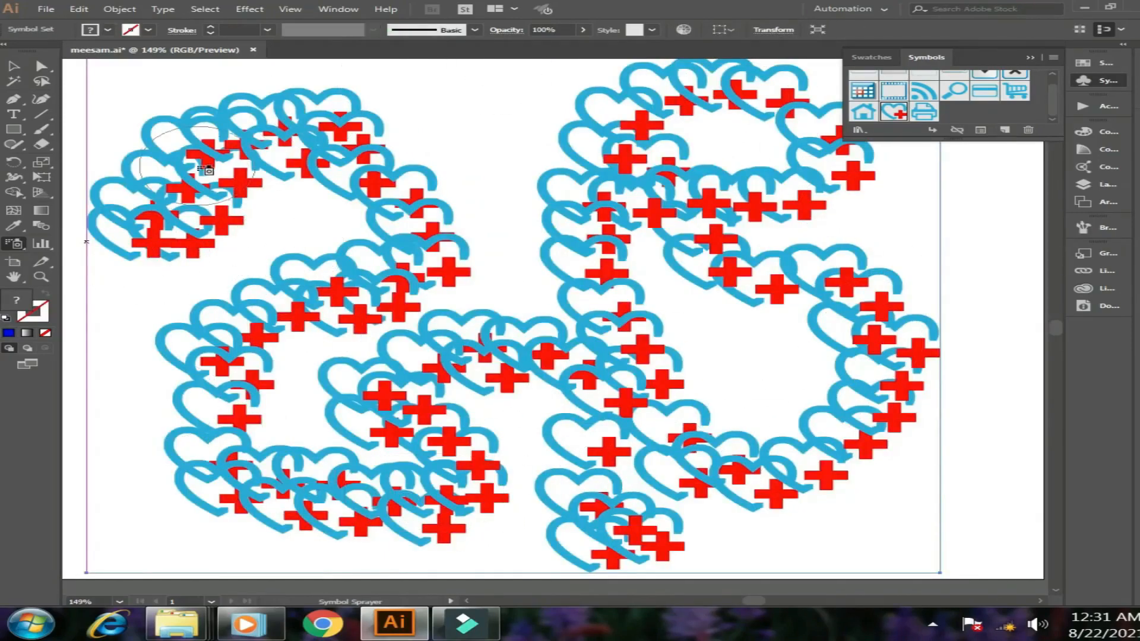
{"action": "key", "text": "v"}
{"action": "key", "text": "Delete"}
{"action": "key", "text": "shift+s"}
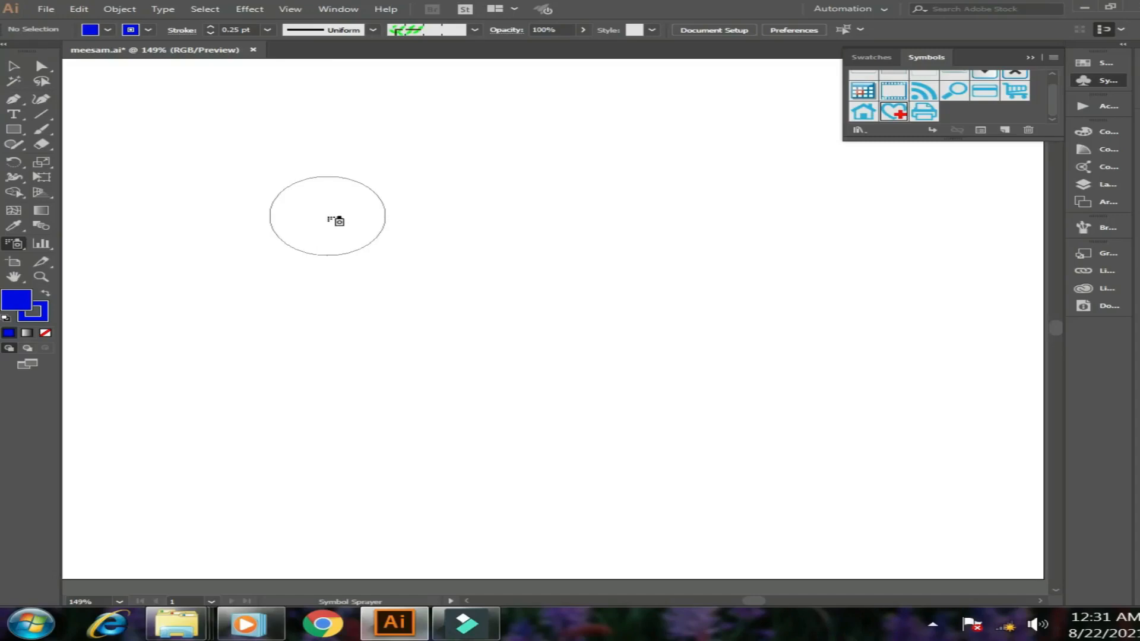
{"action": "mouse_move", "coordinate": [298, 212]}
{"action": "left_mouse_down"}
{"action": "mouse_move", "coordinate": [373, 202]}
{"action": "mouse_move", "coordinate": [392, 225]}
{"action": "mouse_move", "coordinate": [391, 249]}
{"action": "mouse_move", "coordinate": [325, 281]}
{"action": "mouse_move", "coordinate": [306, 330]}
{"action": "mouse_move", "coordinate": [351, 366]}
{"action": "mouse_move", "coordinate": [440, 362]}
{"action": "mouse_move", "coordinate": [413, 305]}
{"action": "mouse_move", "coordinate": [489, 286]}
{"action": "mouse_move", "coordinate": [581, 303]}
{"action": "mouse_move", "coordinate": [562, 412]}
{"action": "mouse_move", "coordinate": [627, 422]}
{"action": "mouse_move", "coordinate": [731, 414]}
{"action": "mouse_move", "coordinate": [764, 370]}
{"action": "mouse_move", "coordinate": [667, 376]}
{"action": "left_mouse_up"}
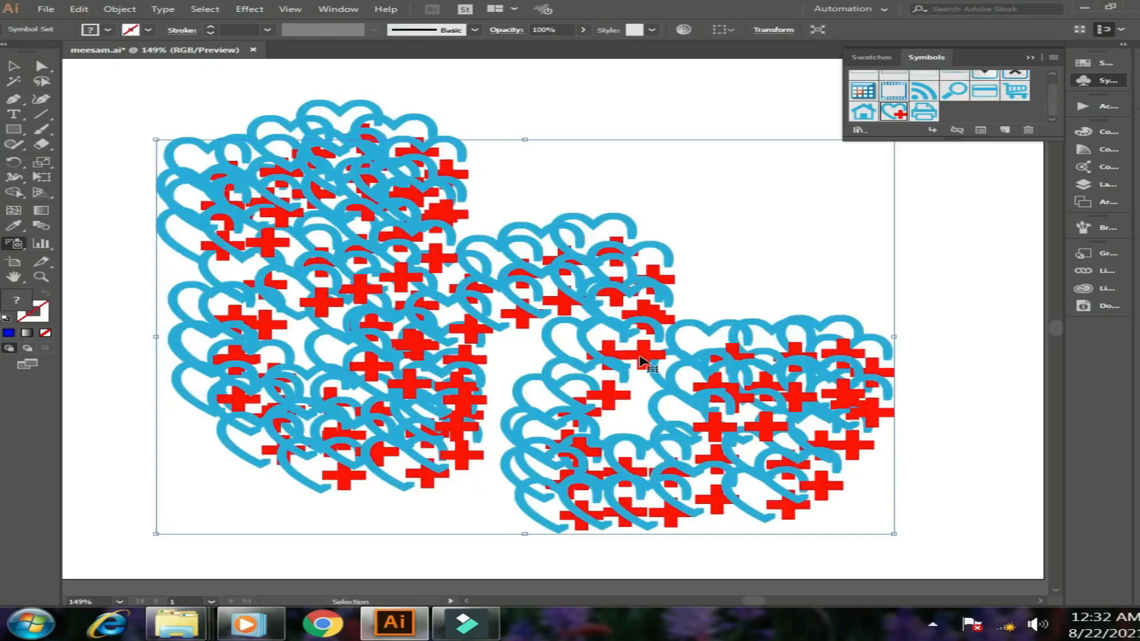
{"action": "key", "text": "Delete"}
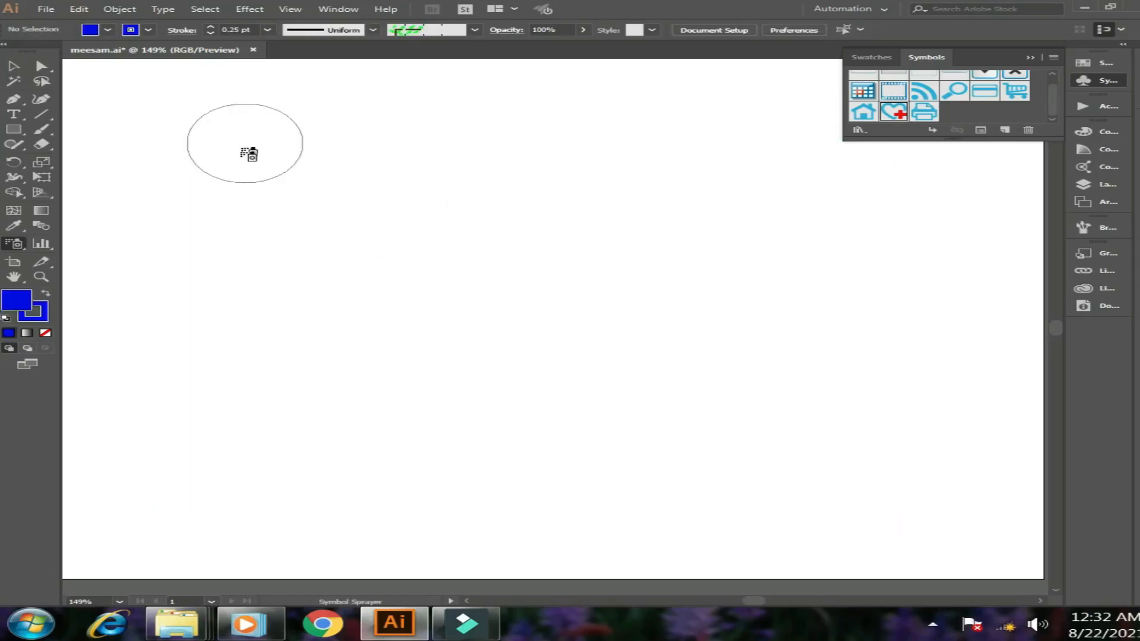
Step: Spray heart symbols as one loosely scattered symbol set across the whole artboard
{"action": "mouse_move", "coordinate": [244, 148]}
{"action": "left_mouse_down"}
{"action": "mouse_move", "coordinate": [241, 160]}
{"action": "mouse_move", "coordinate": [300, 244]}
{"action": "mouse_move", "coordinate": [473, 425]}
{"action": "mouse_move", "coordinate": [647, 397]}
{"action": "mouse_move", "coordinate": [393, 467]}
{"action": "mouse_move", "coordinate": [661, 509]}
{"action": "mouse_move", "coordinate": [819, 284]}
{"action": "mouse_move", "coordinate": [771, 267]}
{"action": "left_mouse_up"}
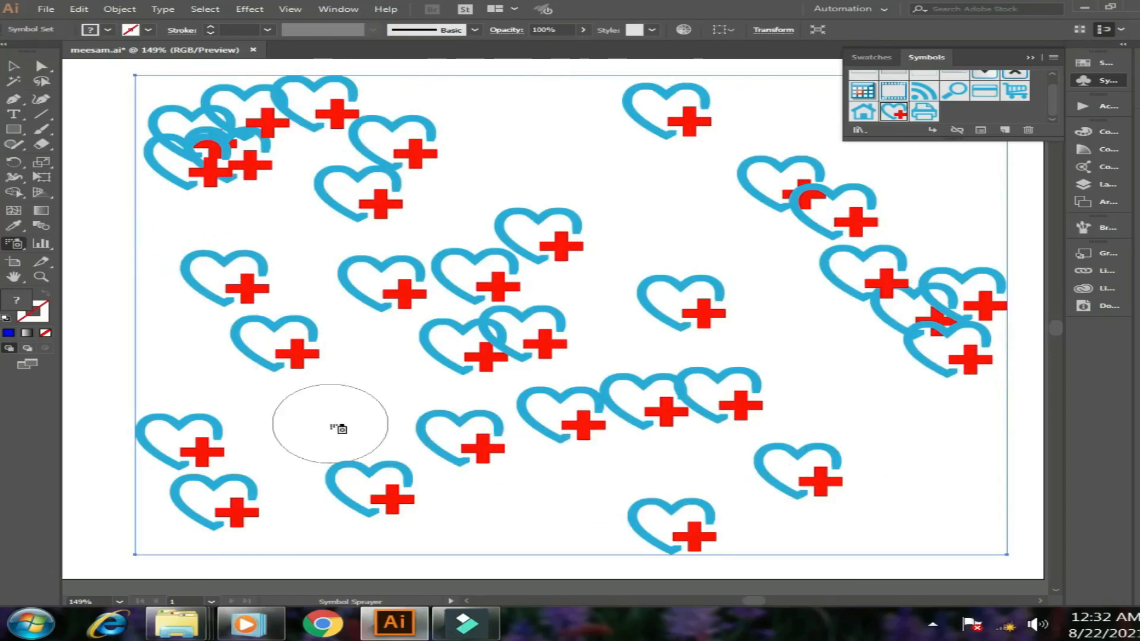
Step: Use the Symbol Shifter to spread apart the overlapping hearts in the middle and upper-left areas of the symbol set
{"action": "left_click", "coordinate": [22, 248]}
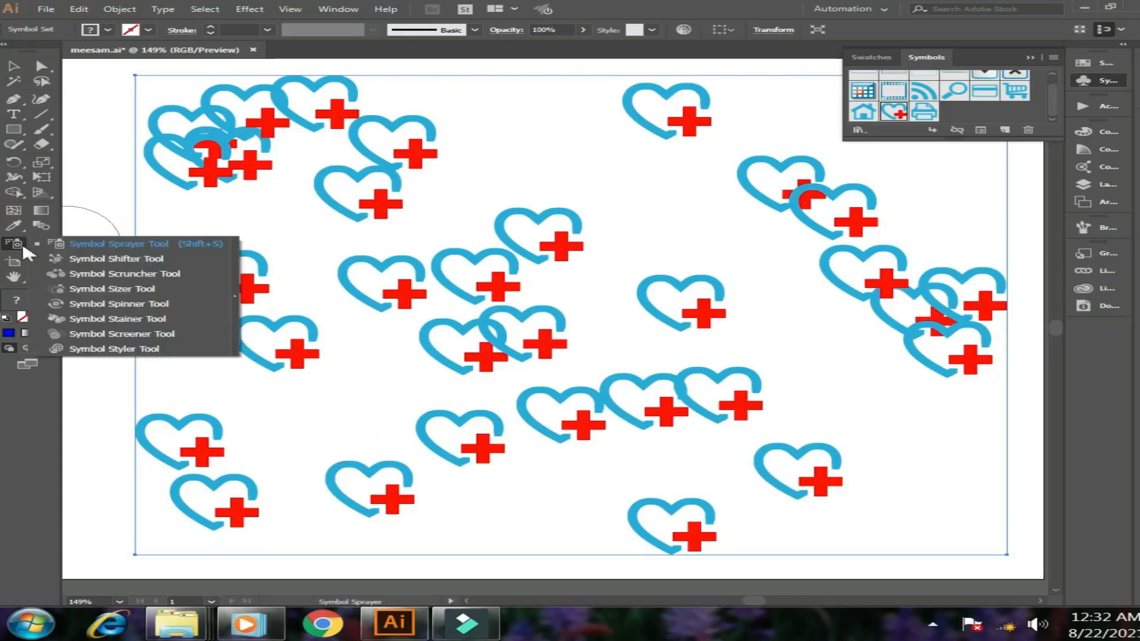
{"action": "left_click", "coordinate": [124, 260]}
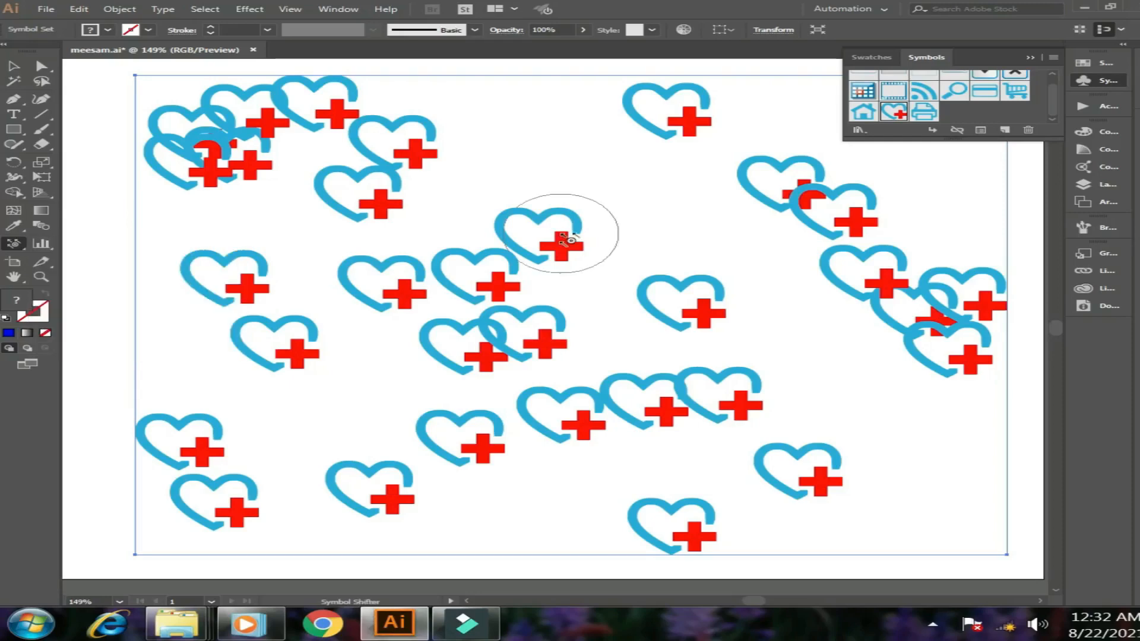
{"action": "left_click_drag", "start_coordinate": [560, 234], "coordinate": [612, 211]}
{"action": "mouse_move", "coordinate": [570, 231]}
{"action": "left_mouse_down"}
{"action": "mouse_move", "coordinate": [668, 197]}
{"action": "mouse_move", "coordinate": [552, 320]}
{"action": "mouse_move", "coordinate": [615, 307]}
{"action": "mouse_move", "coordinate": [549, 319]}
{"action": "mouse_move", "coordinate": [635, 290]}
{"action": "mouse_move", "coordinate": [594, 316]}
{"action": "mouse_move", "coordinate": [555, 326]}
{"action": "mouse_move", "coordinate": [610, 303]}
{"action": "mouse_move", "coordinate": [549, 322]}
{"action": "mouse_move", "coordinate": [652, 303]}
{"action": "mouse_move", "coordinate": [602, 308]}
{"action": "left_mouse_up"}
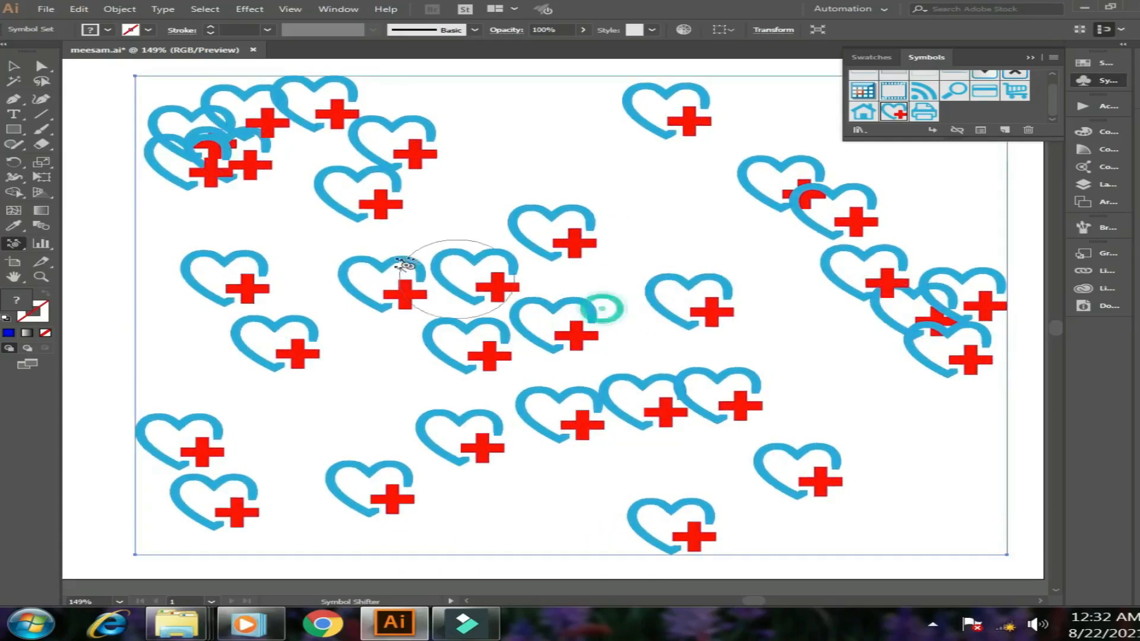
{"action": "left_click_drag", "start_coordinate": [363, 205], "coordinate": [320, 236]}
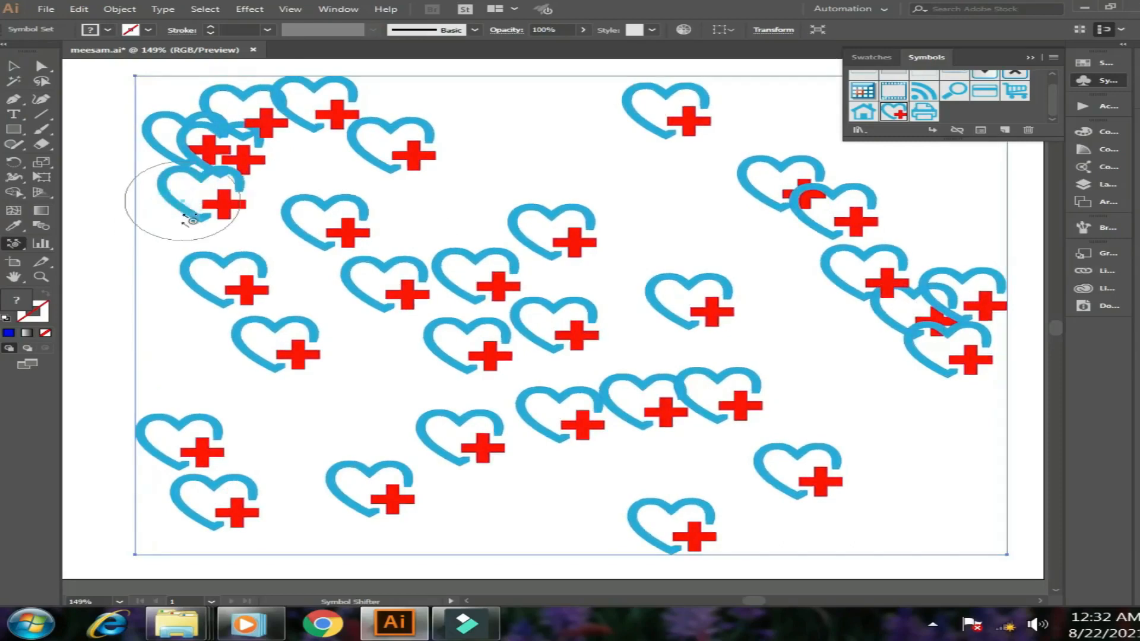
{"action": "mouse_move", "coordinate": [187, 213]}
{"action": "left_mouse_down"}
{"action": "mouse_move", "coordinate": [151, 266]}
{"action": "mouse_move", "coordinate": [122, 172]}
{"action": "left_mouse_up"}
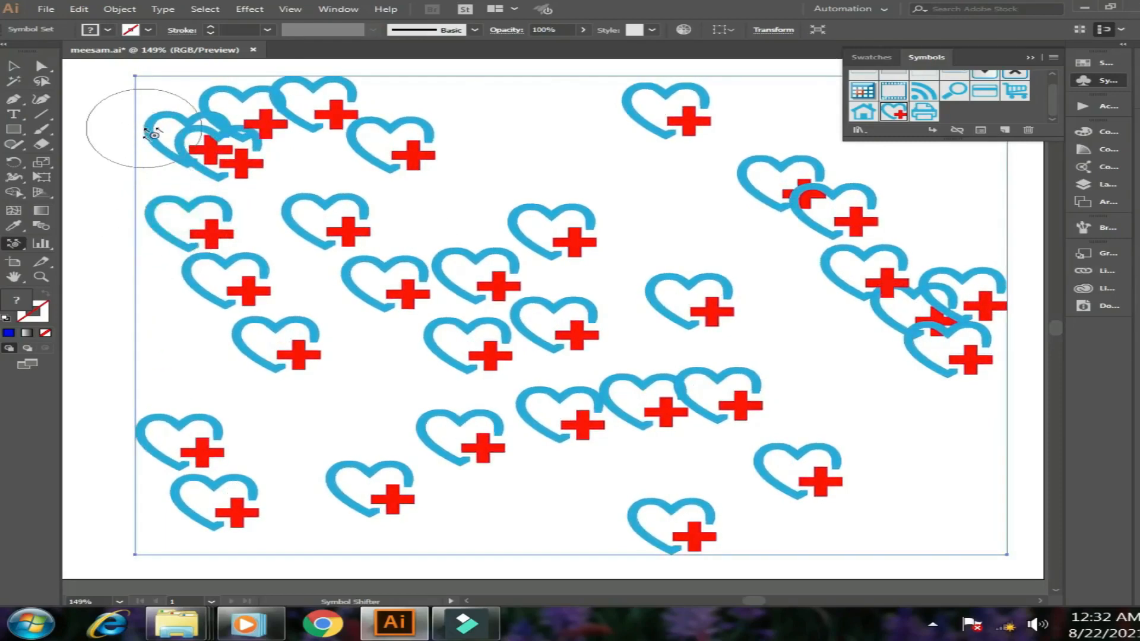
{"action": "mouse_move", "coordinate": [153, 129]}
{"action": "left_mouse_down"}
{"action": "mouse_move", "coordinate": [214, 168]}
{"action": "mouse_move", "coordinate": [249, 169]}
{"action": "mouse_move", "coordinate": [244, 160]}
{"action": "mouse_move", "coordinate": [320, 197]}
{"action": "mouse_move", "coordinate": [277, 171]}
{"action": "mouse_move", "coordinate": [306, 179]}
{"action": "mouse_move", "coordinate": [260, 172]}
{"action": "mouse_move", "coordinate": [304, 186]}
{"action": "mouse_move", "coordinate": [280, 167]}
{"action": "mouse_move", "coordinate": [310, 191]}
{"action": "mouse_move", "coordinate": [278, 171]}
{"action": "mouse_move", "coordinate": [318, 156]}
{"action": "left_mouse_up"}
{"action": "left_click_drag", "start_coordinate": [417, 143], "coordinate": [466, 148]}
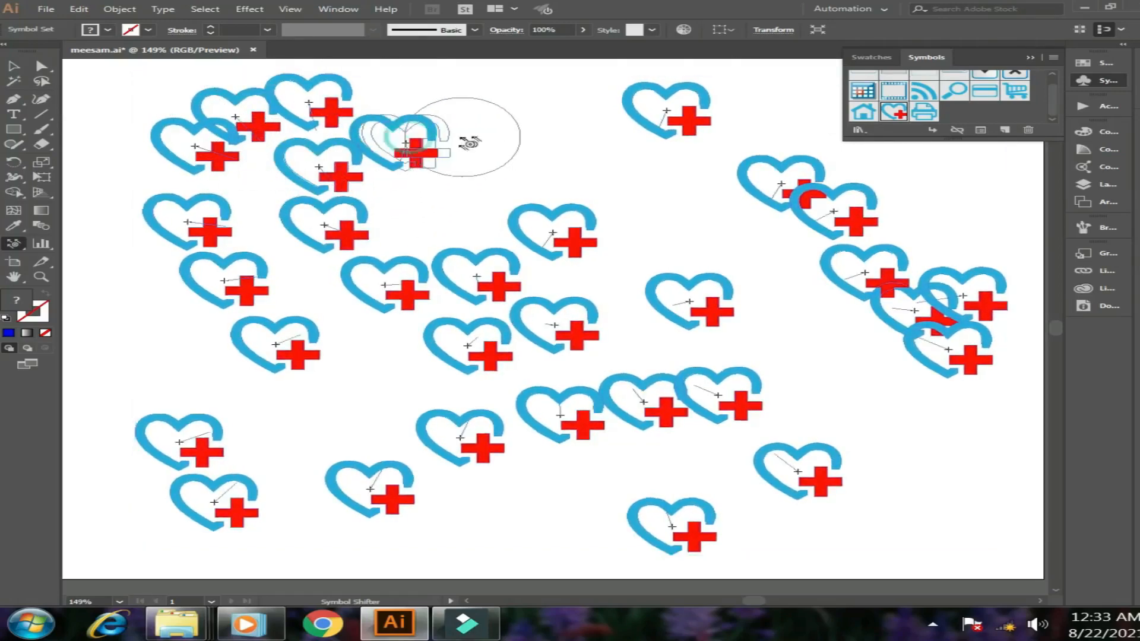
{"action": "left_click_drag", "start_coordinate": [553, 209], "coordinate": [580, 168]}
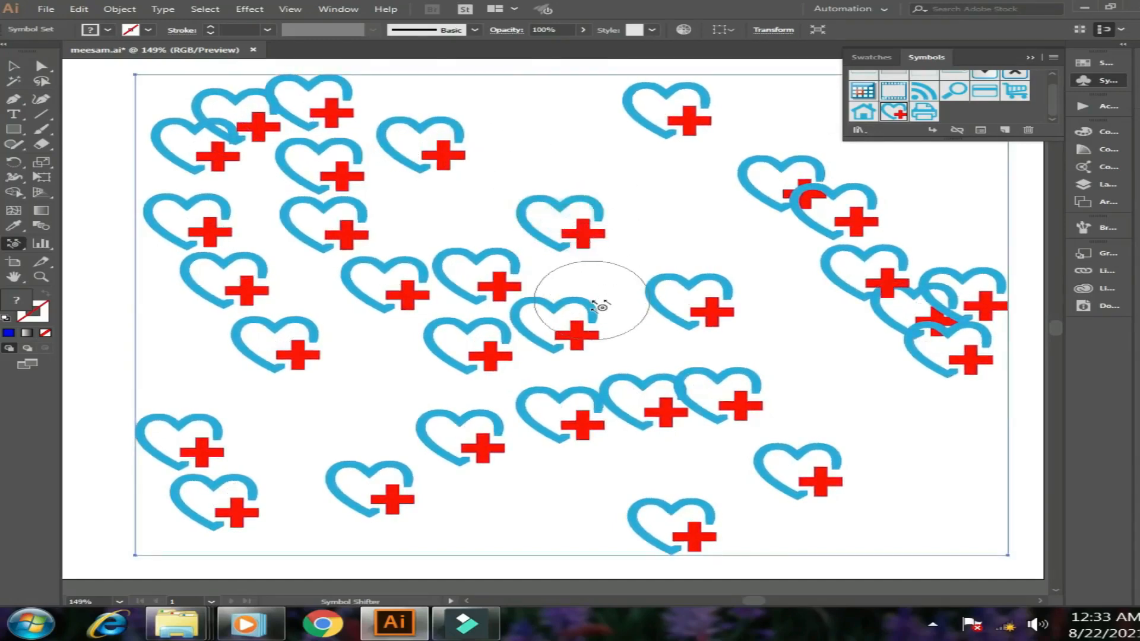
Step: Enlarge the Symbol Shifter brush to cover several hearts and push groups of them to new positions in the set
{"action": "key", "text": "bracketright"}
{"action": "key", "text": "bracketright"}
{"action": "key", "text": "bracketright"}
{"action": "key", "text": "bracketright"}
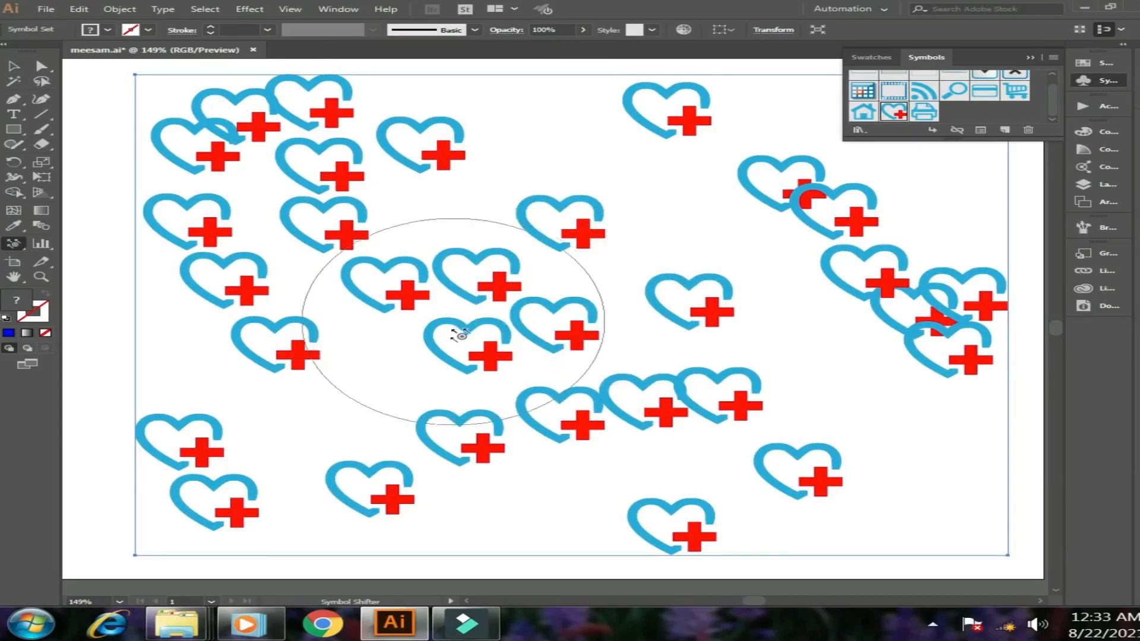
{"action": "left_click_drag", "start_coordinate": [463, 330], "coordinate": [437, 374]}
{"action": "mouse_move", "coordinate": [640, 382]}
{"action": "left_mouse_down"}
{"action": "mouse_move", "coordinate": [673, 374]}
{"action": "mouse_move", "coordinate": [649, 385]}
{"action": "mouse_move", "coordinate": [712, 243]}
{"action": "mouse_move", "coordinate": [574, 234]}
{"action": "mouse_move", "coordinate": [497, 278]}
{"action": "mouse_move", "coordinate": [381, 234]}
{"action": "mouse_move", "coordinate": [356, 183]}
{"action": "mouse_move", "coordinate": [383, 145]}
{"action": "mouse_move", "coordinate": [182, 142]}
{"action": "mouse_move", "coordinate": [195, 238]}
{"action": "mouse_move", "coordinate": [184, 226]}
{"action": "mouse_move", "coordinate": [279, 214]}
{"action": "mouse_move", "coordinate": [77, 317]}
{"action": "left_mouse_up"}
Step: Use the Symbol Scruncher at several spots in the symbol set to pull the hearts closer together
{"action": "left_click", "coordinate": [15, 243]}
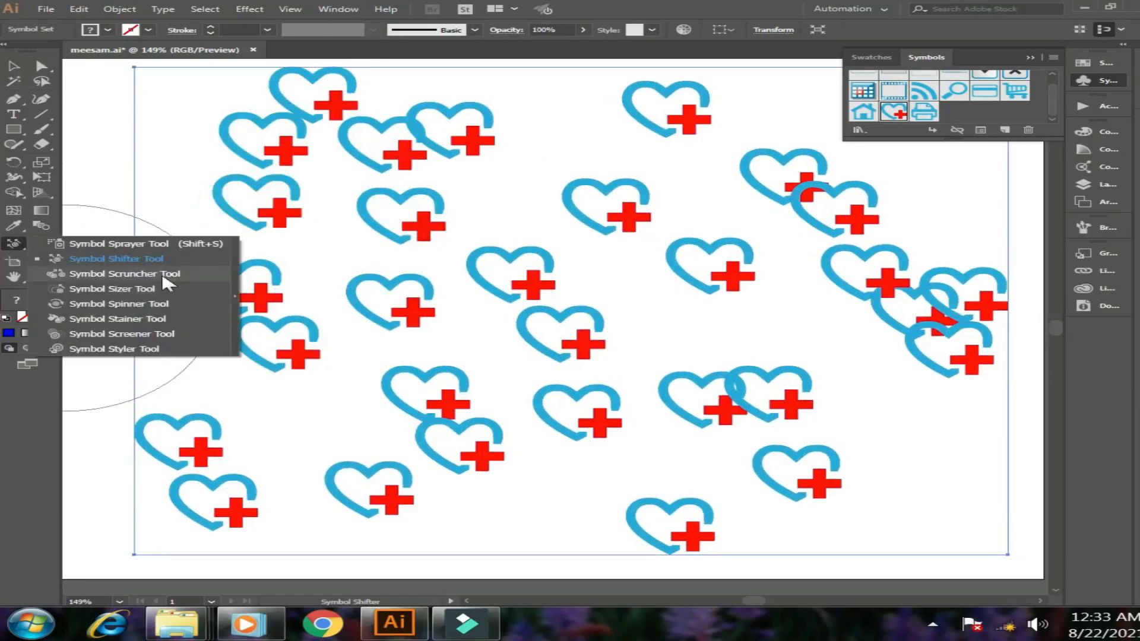
{"action": "left_click", "coordinate": [161, 273]}
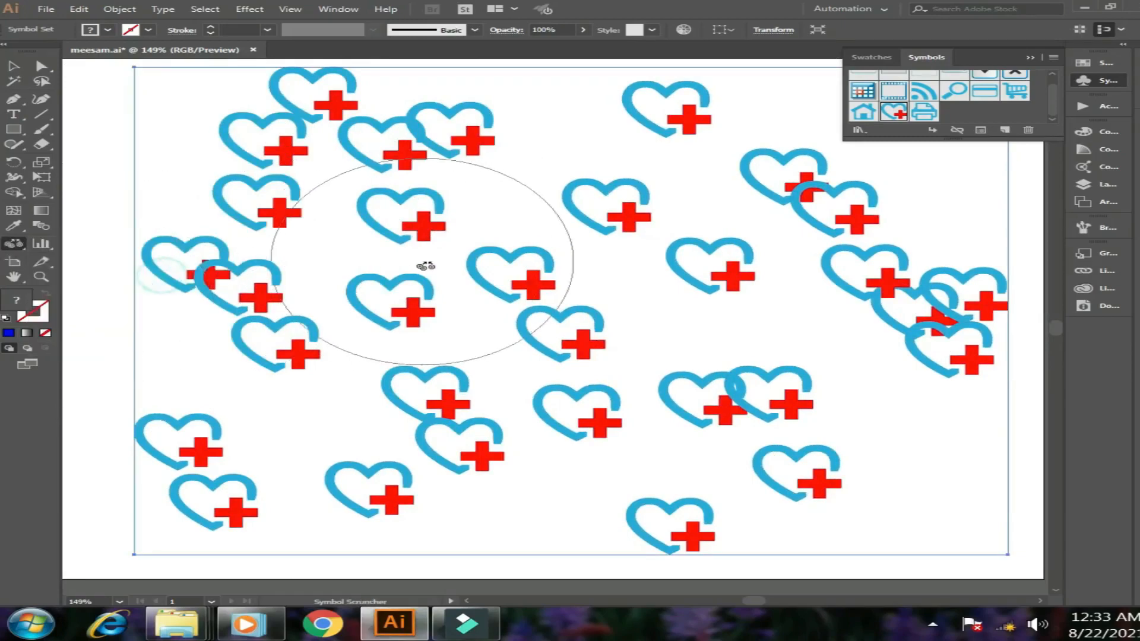
{"action": "mouse_move", "coordinate": [483, 276]}
{"action": "left_mouse_down"}
{"action": "mouse_move", "coordinate": [484, 251]}
{"action": "mouse_move", "coordinate": [511, 251]}
{"action": "left_mouse_up"}
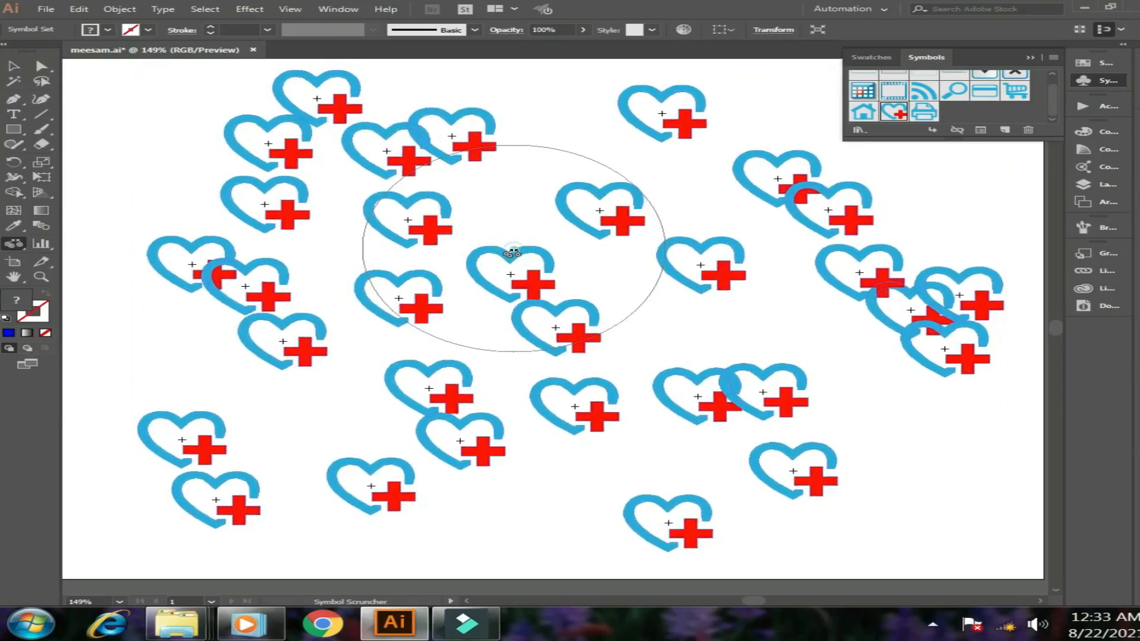
{"action": "left_click", "coordinate": [670, 358]}
{"action": "left_click", "coordinate": [702, 308]}
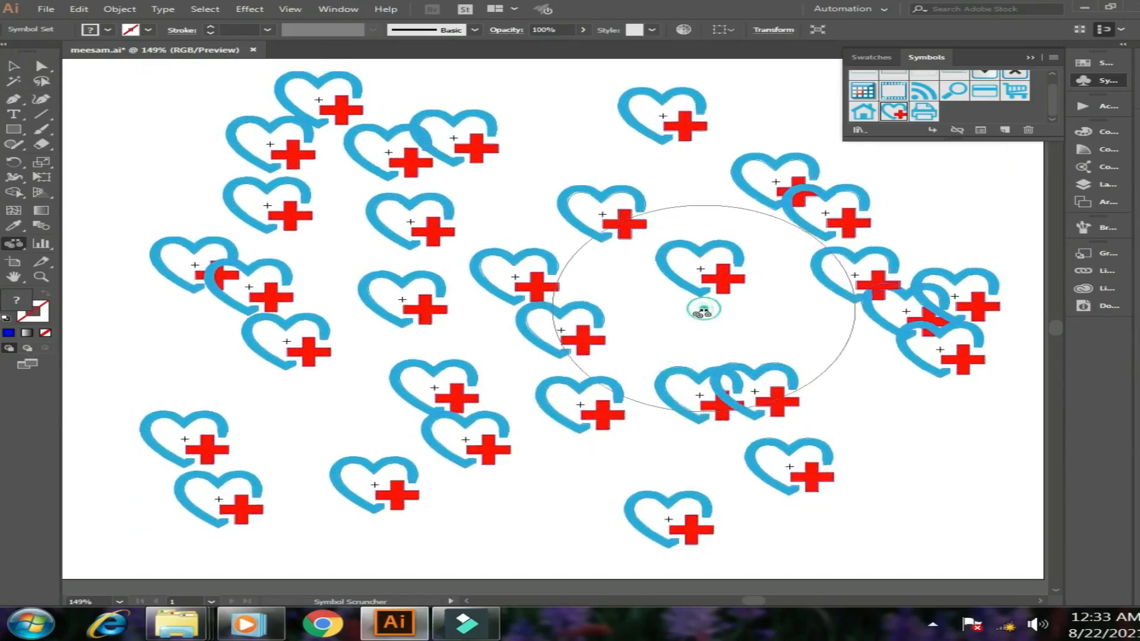
{"action": "left_click", "coordinate": [713, 226]}
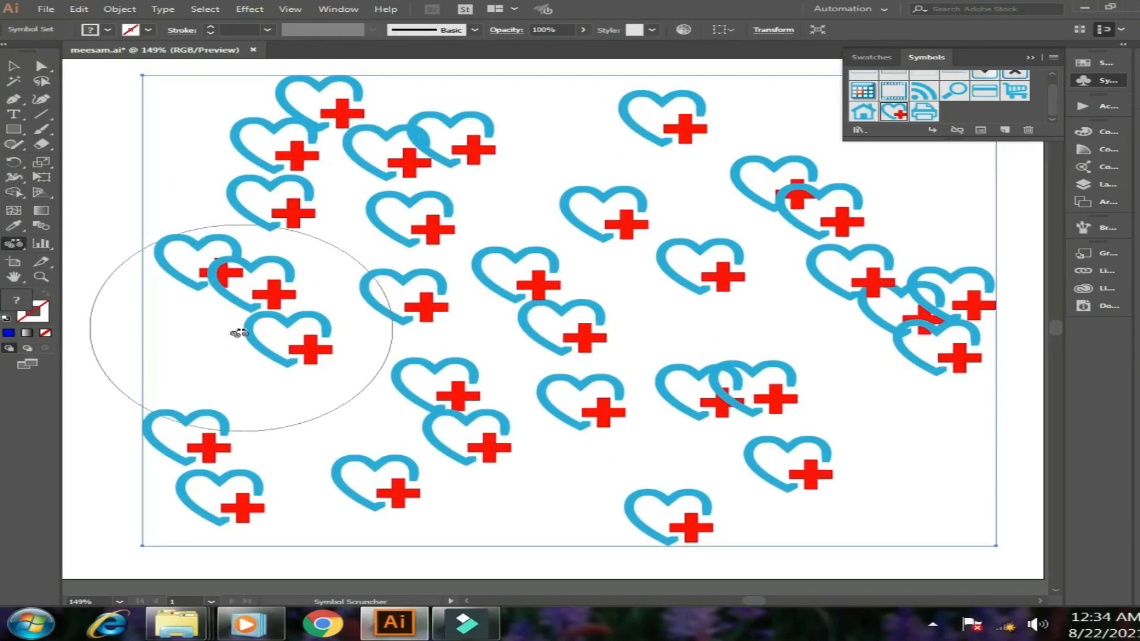
{"action": "left_click", "coordinate": [434, 353]}
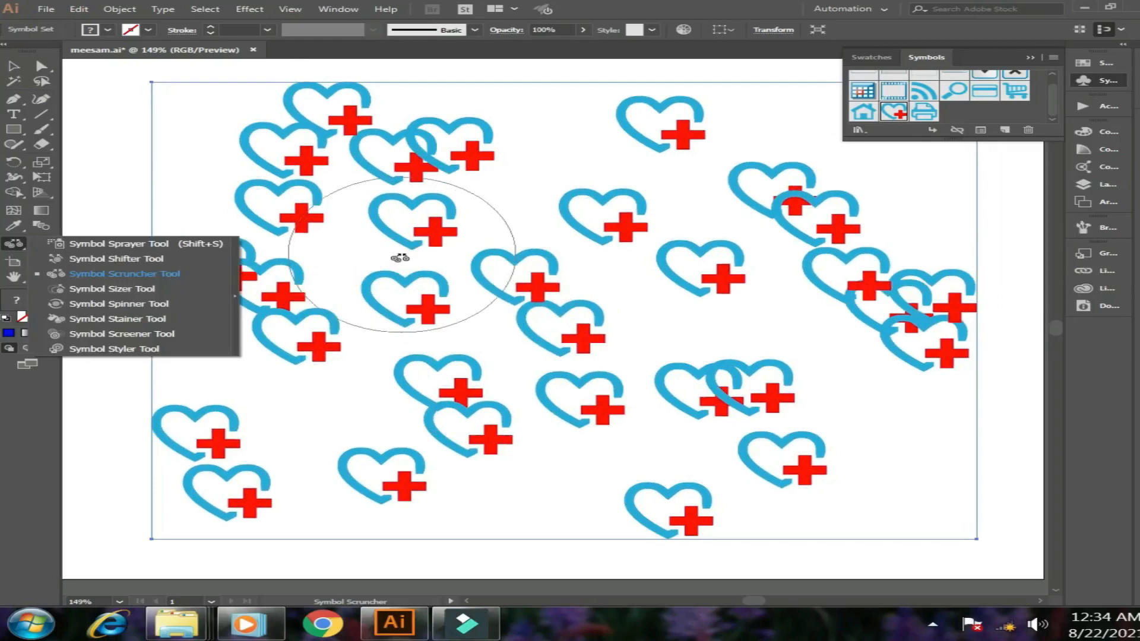
Step: Scrunch the hearts in the left, middle and right areas of the symbol set with the Symbol Scruncher
{"action": "left_click", "coordinate": [445, 254]}
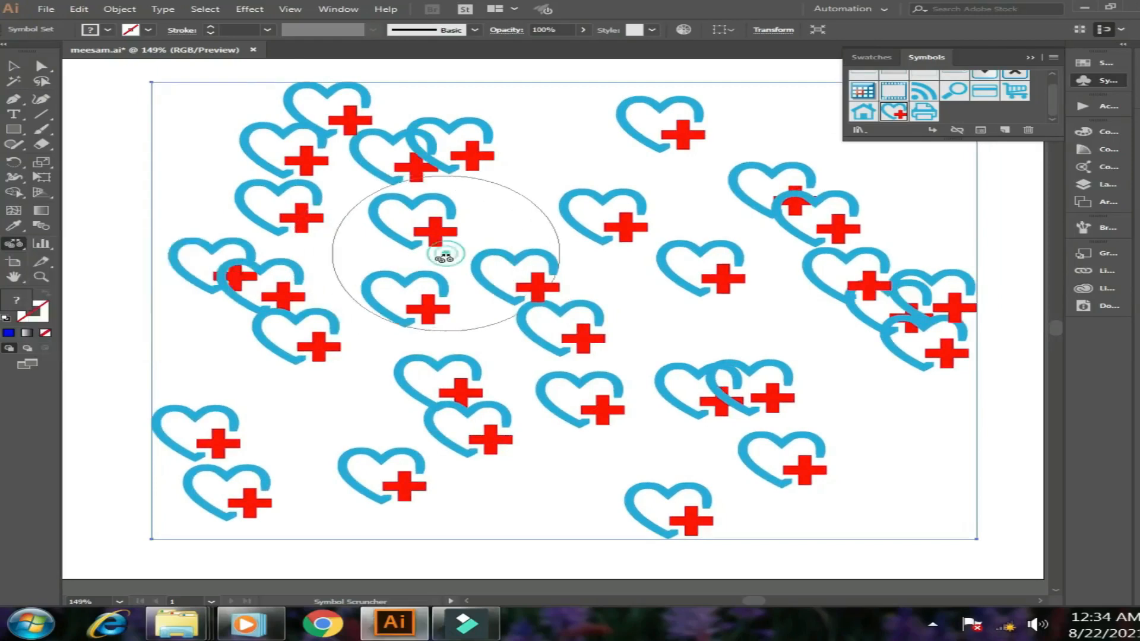
{"action": "left_click", "coordinate": [241, 174]}
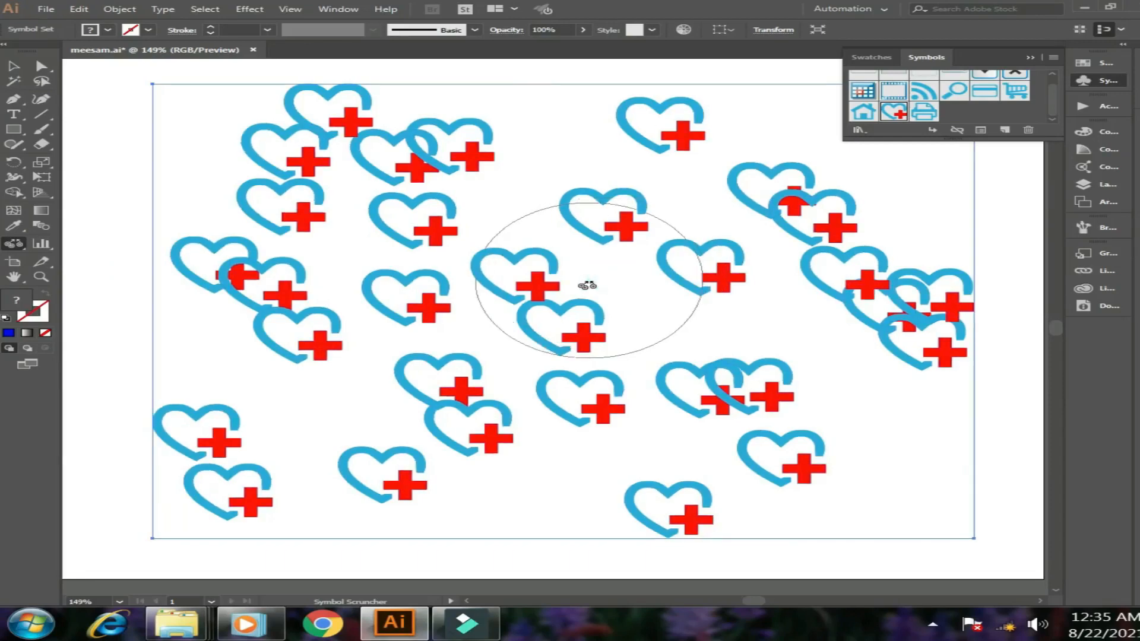
{"action": "mouse_move", "coordinate": [385, 236]}
{"action": "left_mouse_down"}
{"action": "mouse_move", "coordinate": [293, 201]}
{"action": "mouse_move", "coordinate": [280, 174]}
{"action": "mouse_move", "coordinate": [316, 160]}
{"action": "mouse_move", "coordinate": [434, 168]}
{"action": "mouse_move", "coordinate": [434, 185]}
{"action": "mouse_move", "coordinate": [436, 164]}
{"action": "mouse_move", "coordinate": [509, 282]}
{"action": "left_mouse_up"}
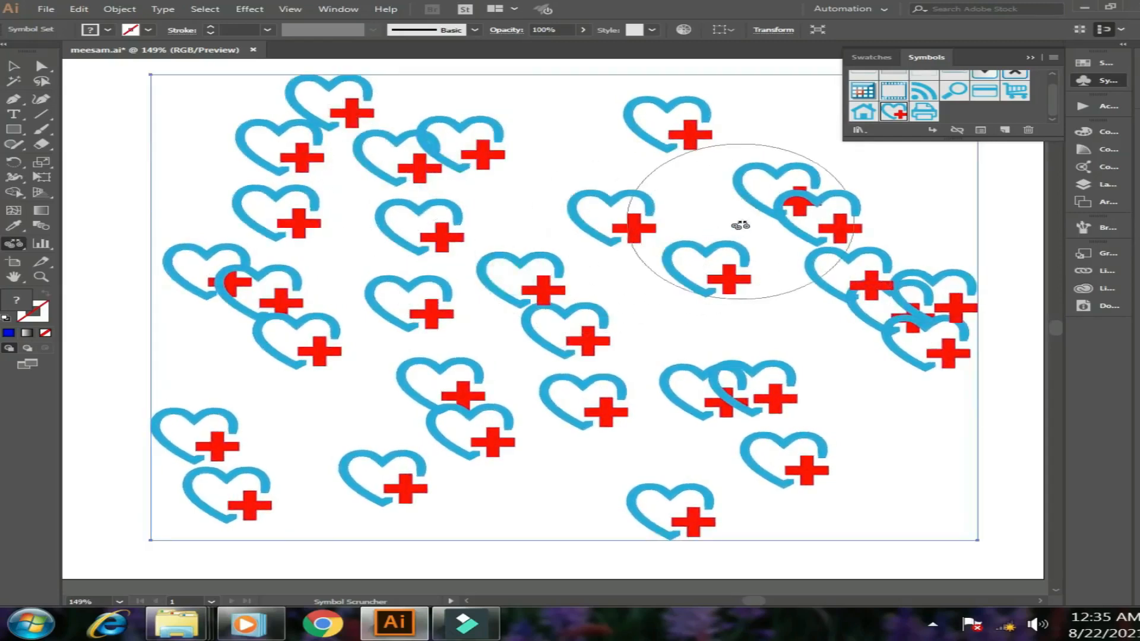
{"action": "left_click", "coordinate": [764, 222]}
{"action": "left_click", "coordinate": [795, 249]}
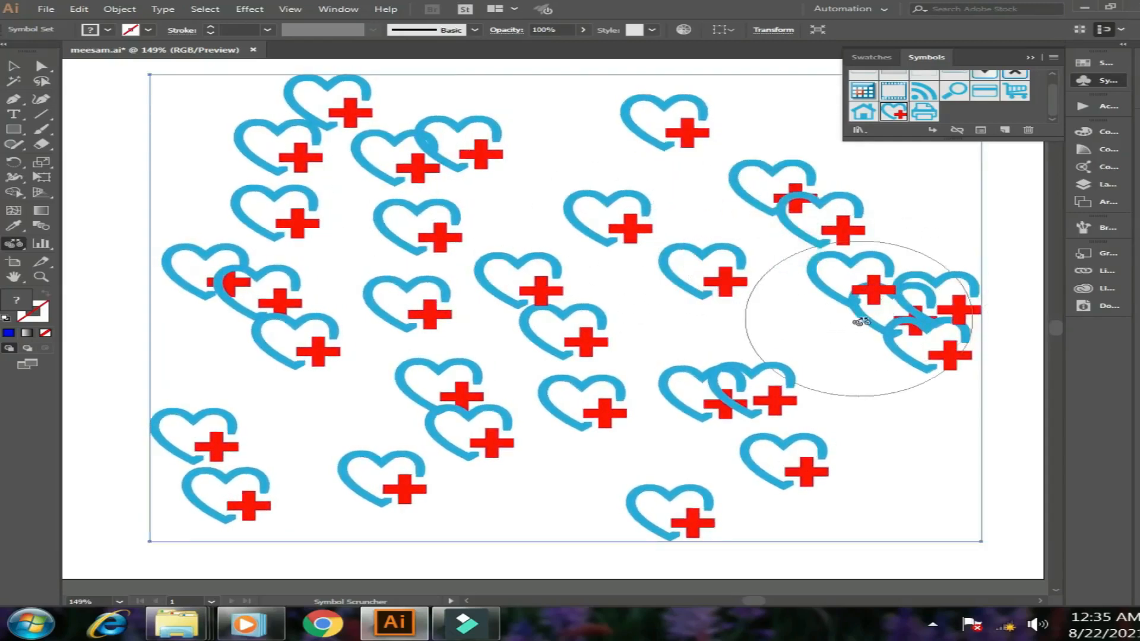
{"action": "left_click", "coordinate": [844, 338]}
{"action": "left_click", "coordinate": [848, 339]}
Step: Reverse the Symbol Scruncher to push apart the overlapping hearts at the set's right edge, plus the lower-middle and left groups
{"action": "left_click", "coordinate": [866, 331], "text": "alt"}
{"action": "left_click", "coordinate": [873, 327], "text": "alt"}
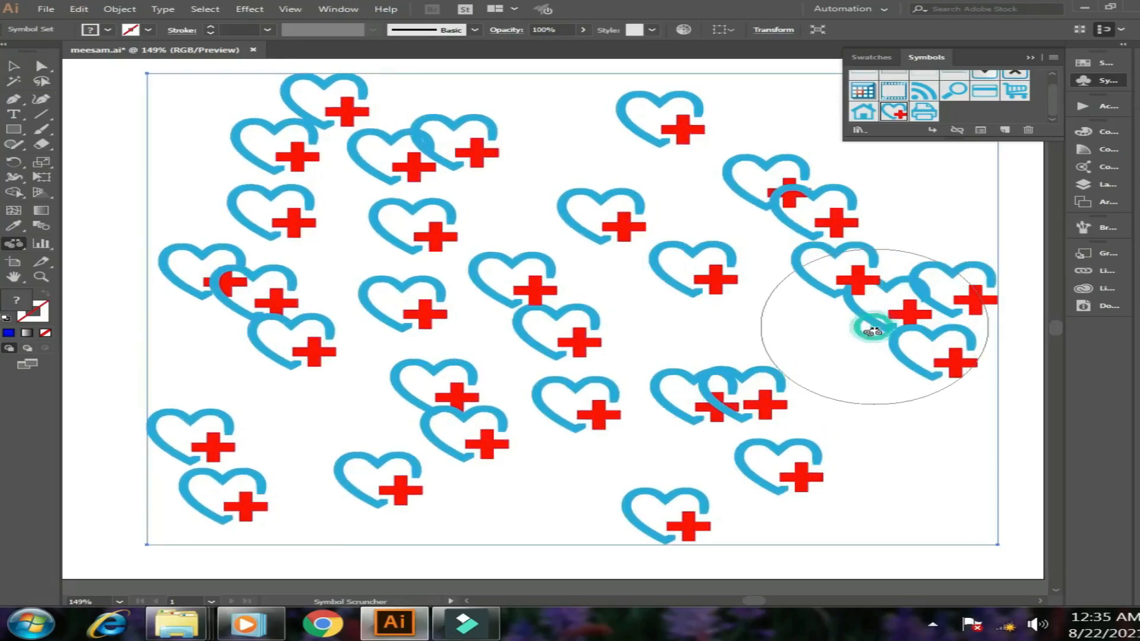
{"action": "left_click", "coordinate": [874, 325], "text": "alt"}
{"action": "left_click", "coordinate": [871, 324], "text": "alt"}
{"action": "left_click", "coordinate": [859, 326], "text": "alt"}
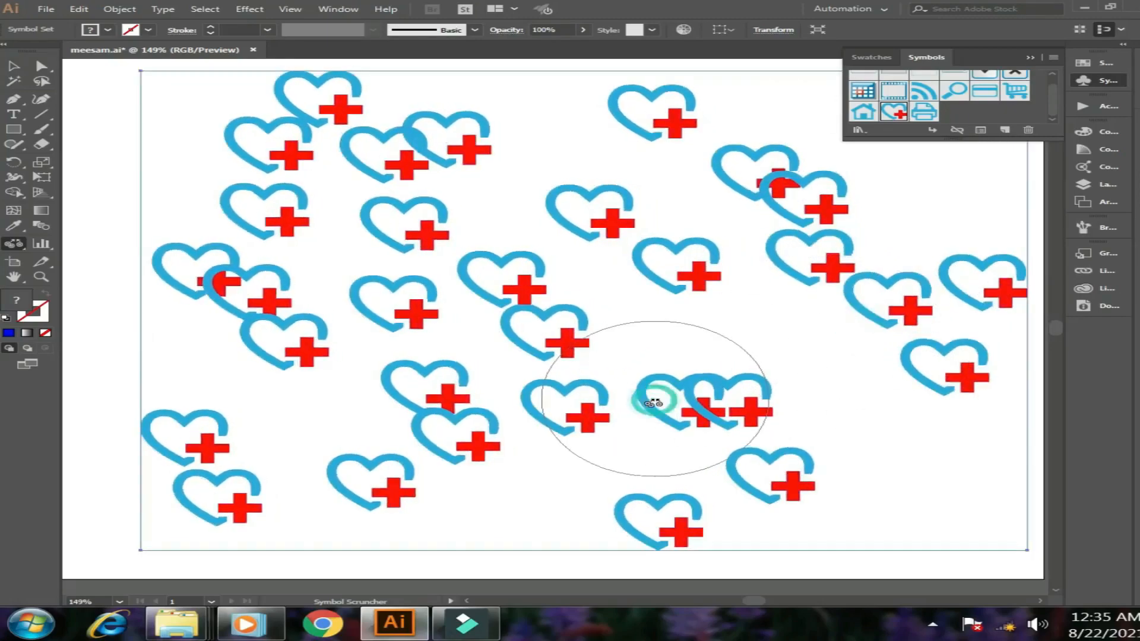
{"action": "left_click", "coordinate": [497, 392], "text": "alt"}
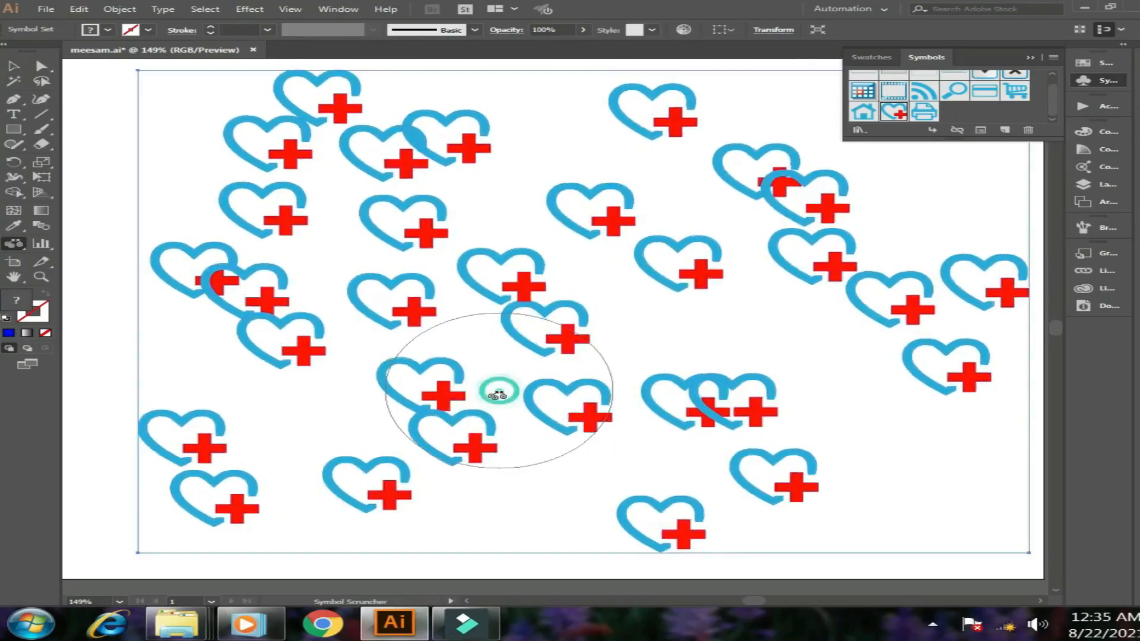
{"action": "left_click", "coordinate": [203, 330], "text": "alt"}
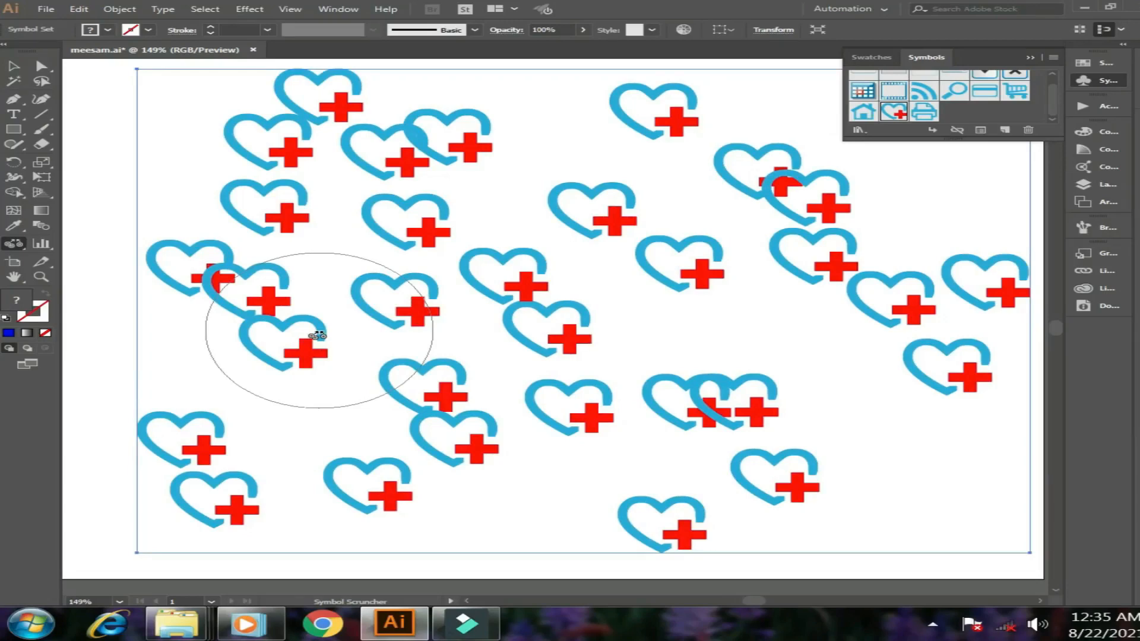
Step: Use the Symbol Sizer to shrink the hearts just left of the symbol set's centre
{"action": "left_click", "coordinate": [16, 244]}
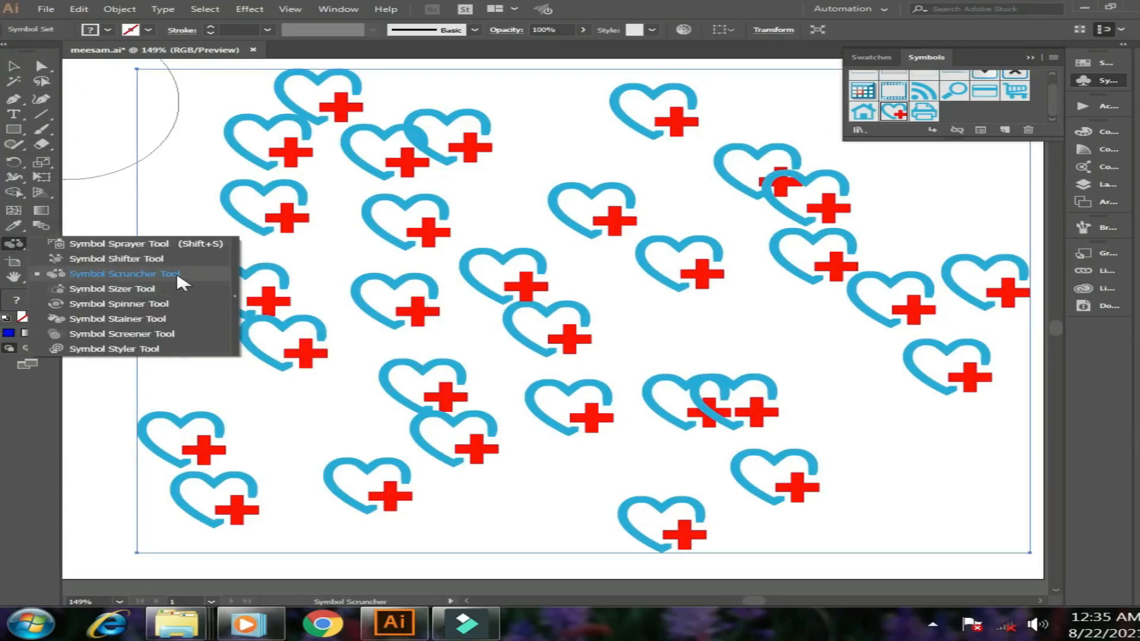
{"action": "left_click", "coordinate": [181, 289]}
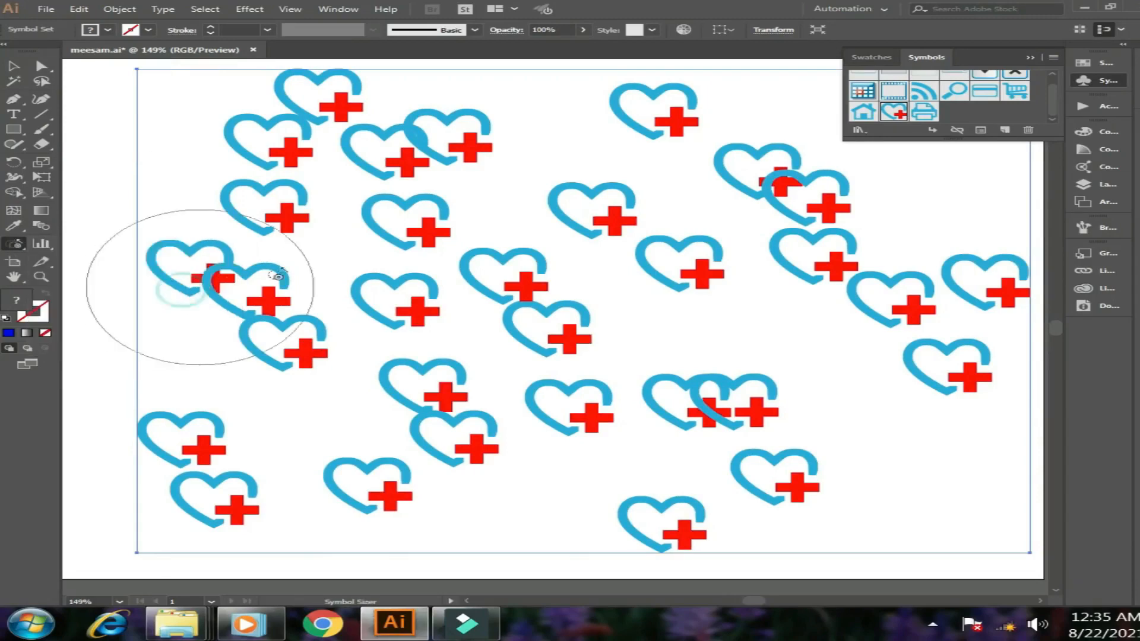
{"action": "left_click", "coordinate": [423, 232], "text": "alt"}
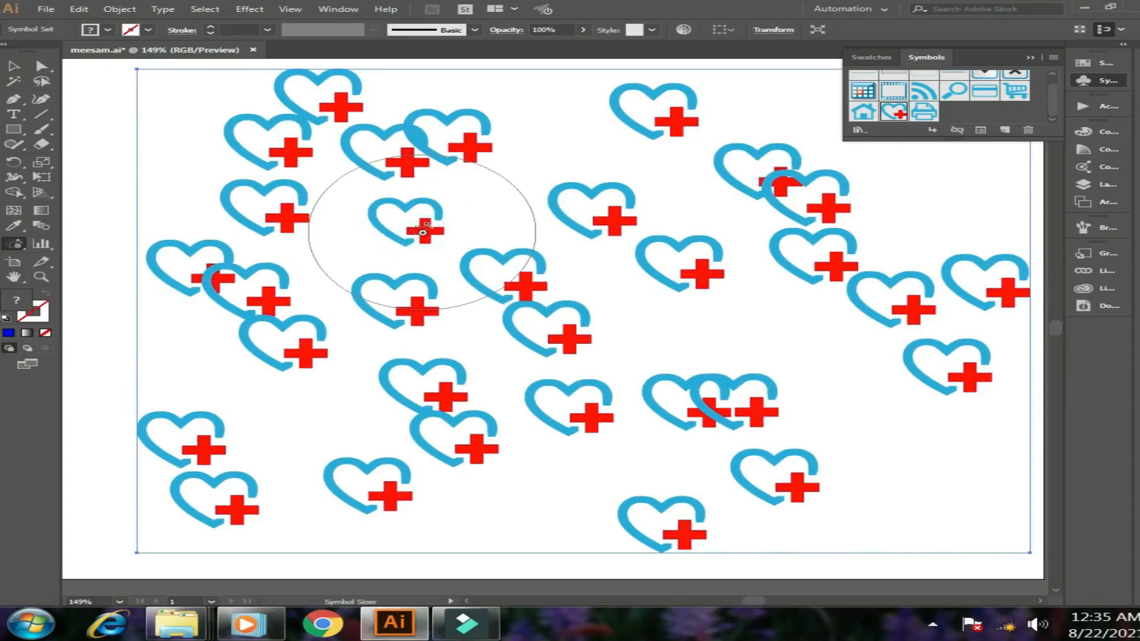
{"action": "left_click", "coordinate": [422, 231], "text": "alt"}
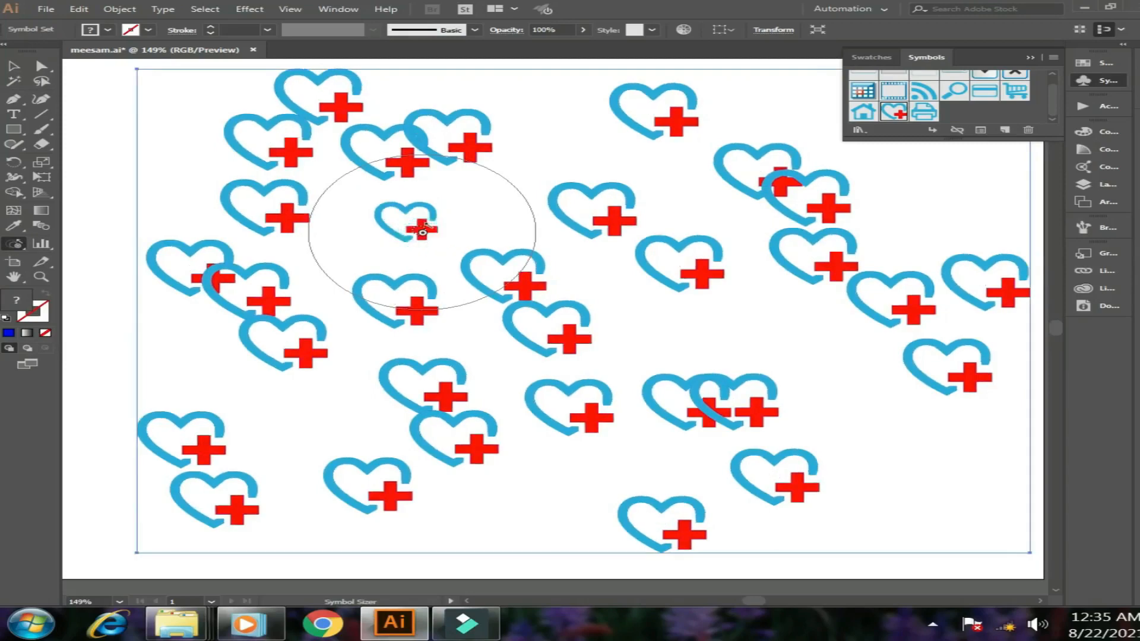
{"action": "left_click", "coordinate": [498, 288], "text": "alt"}
{"action": "left_click", "coordinate": [496, 289], "text": "alt"}
{"action": "left_click", "coordinate": [423, 306], "text": "alt"}
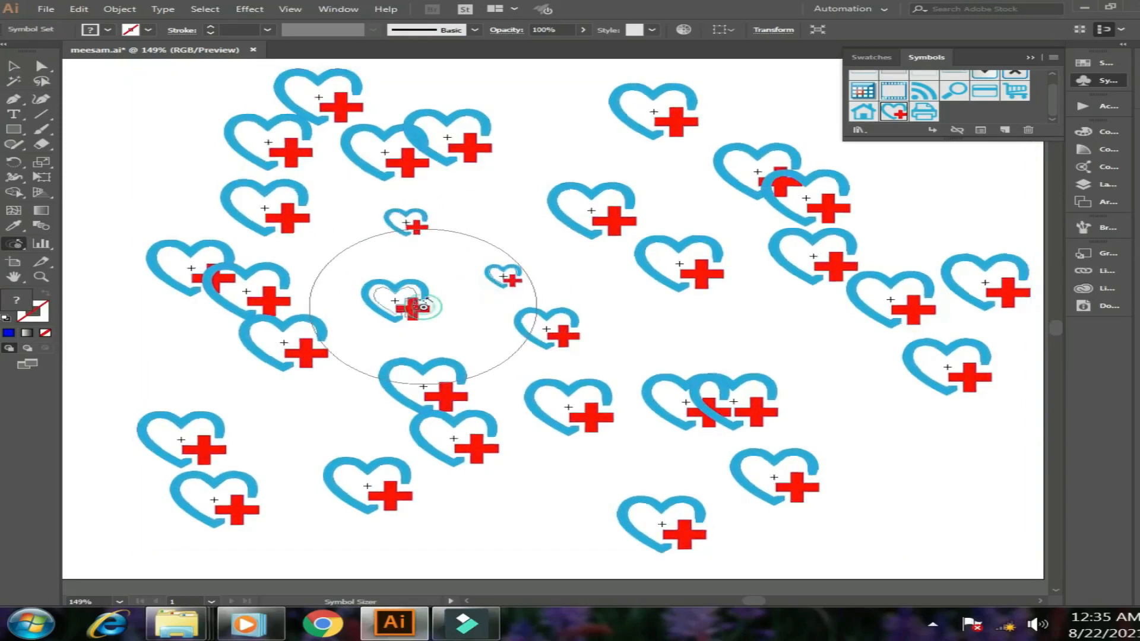
Step: Shrink the hearts along the left side and upper-left part of the set with the Symbol Sizer
{"action": "left_click", "coordinate": [237, 294], "text": "alt"}
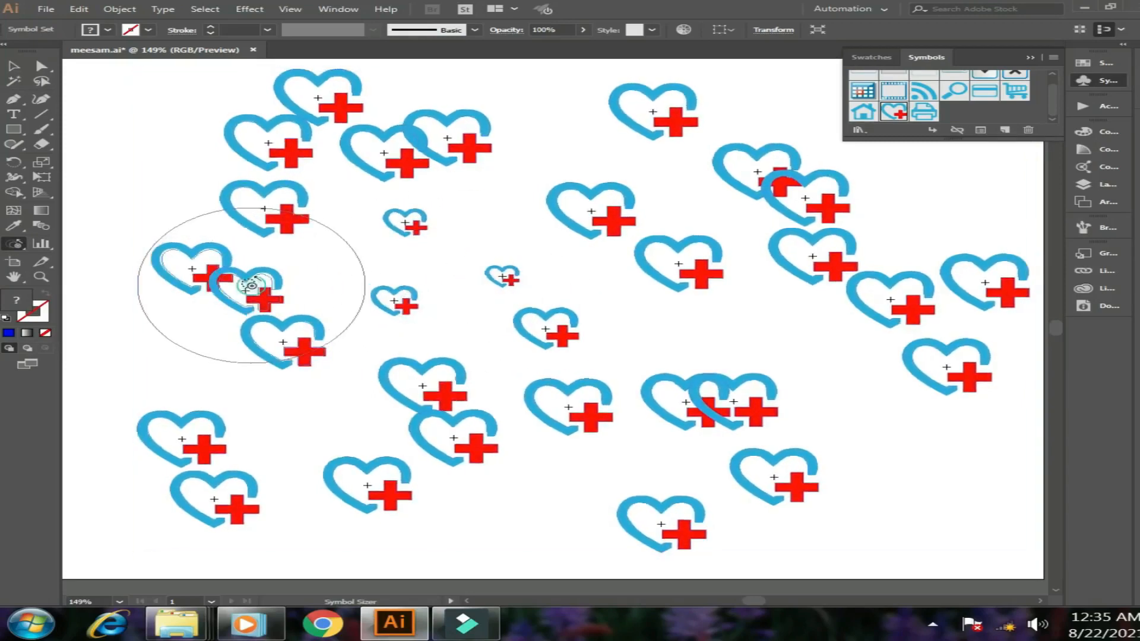
{"action": "left_click", "coordinate": [282, 135], "text": "alt"}
{"action": "left_click", "coordinate": [248, 200], "text": "alt"}
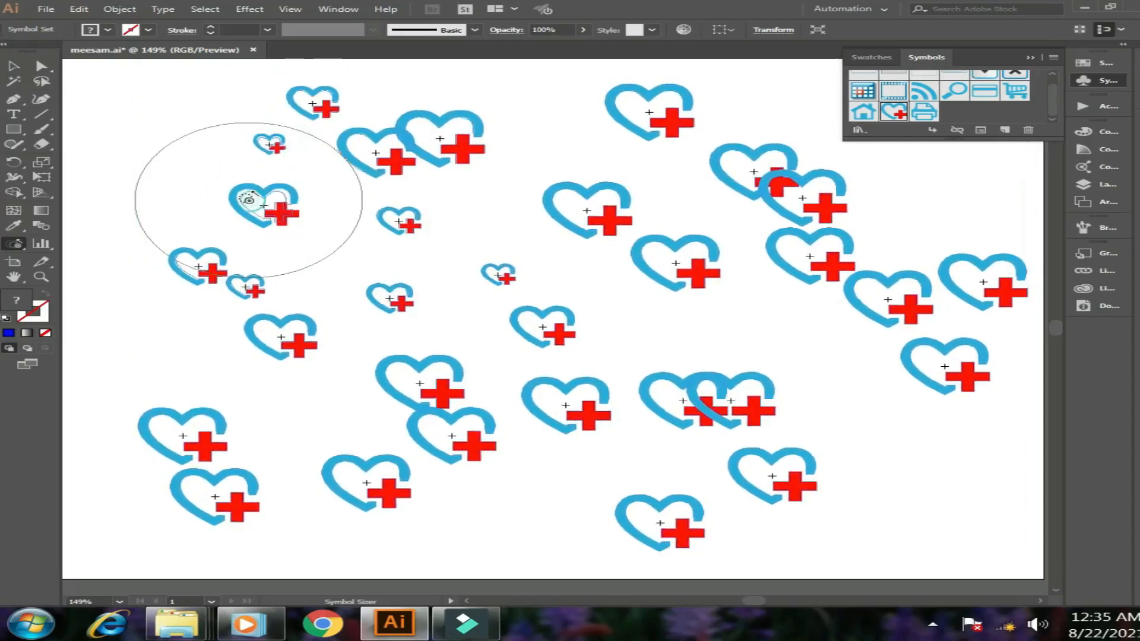
{"action": "left_click", "coordinate": [416, 140], "text": "alt"}
Step: Shrink the hearts right of centre and the overlapping pair below them with the Symbol Sizer
{"action": "left_click", "coordinate": [610, 221], "text": "alt"}
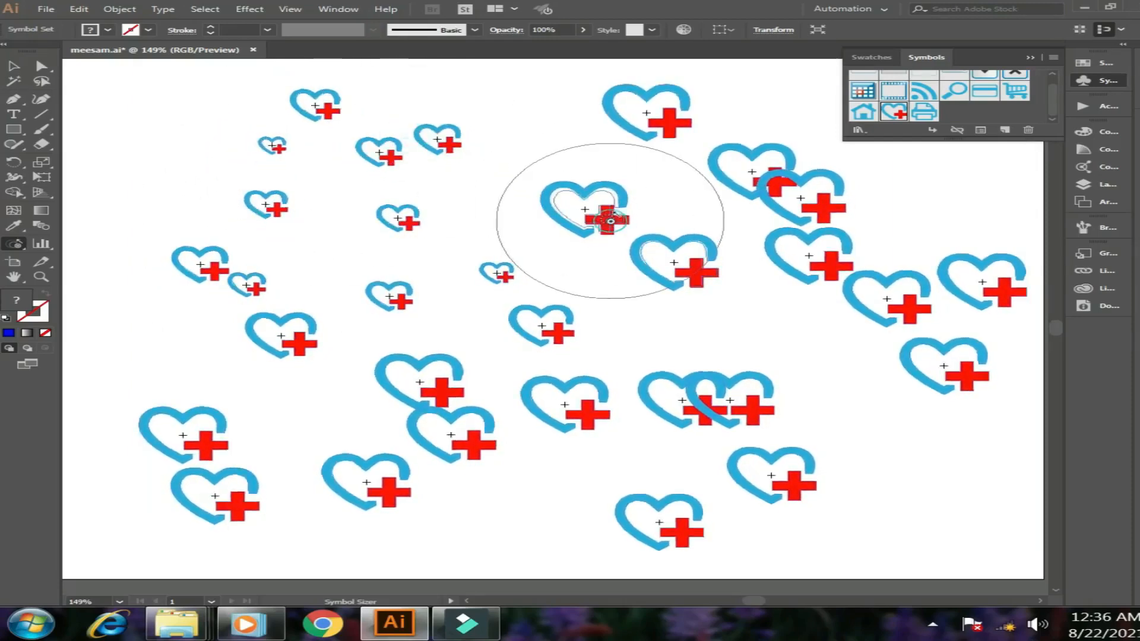
{"action": "left_click", "coordinate": [668, 274], "text": "alt"}
{"action": "left_click", "coordinate": [814, 261], "text": "alt"}
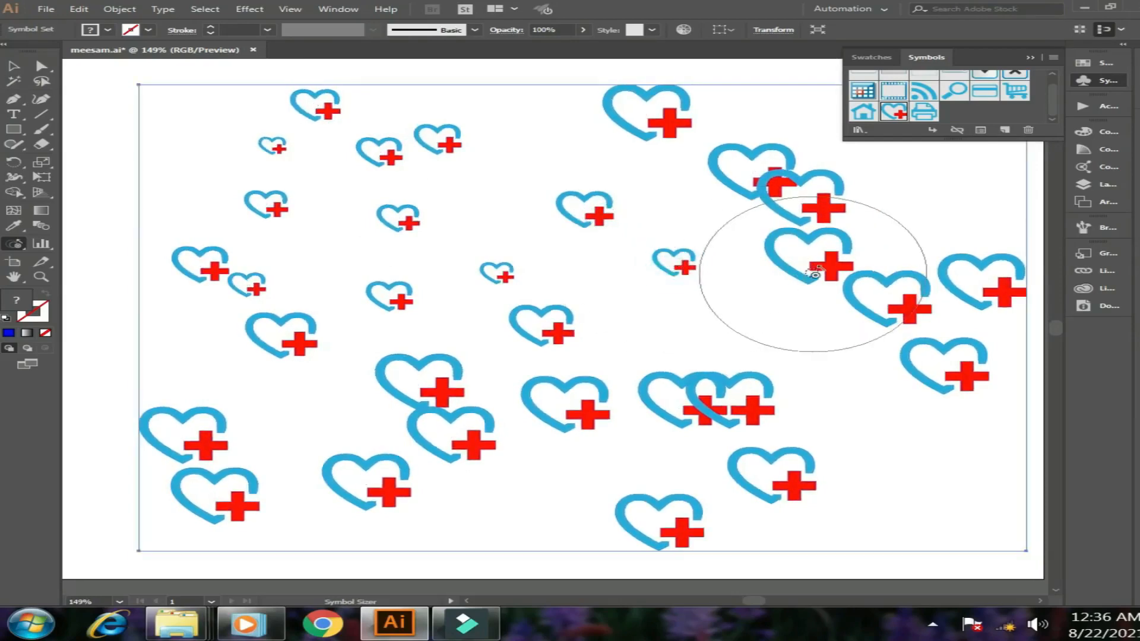
{"action": "left_click", "coordinate": [699, 376], "text": "alt"}
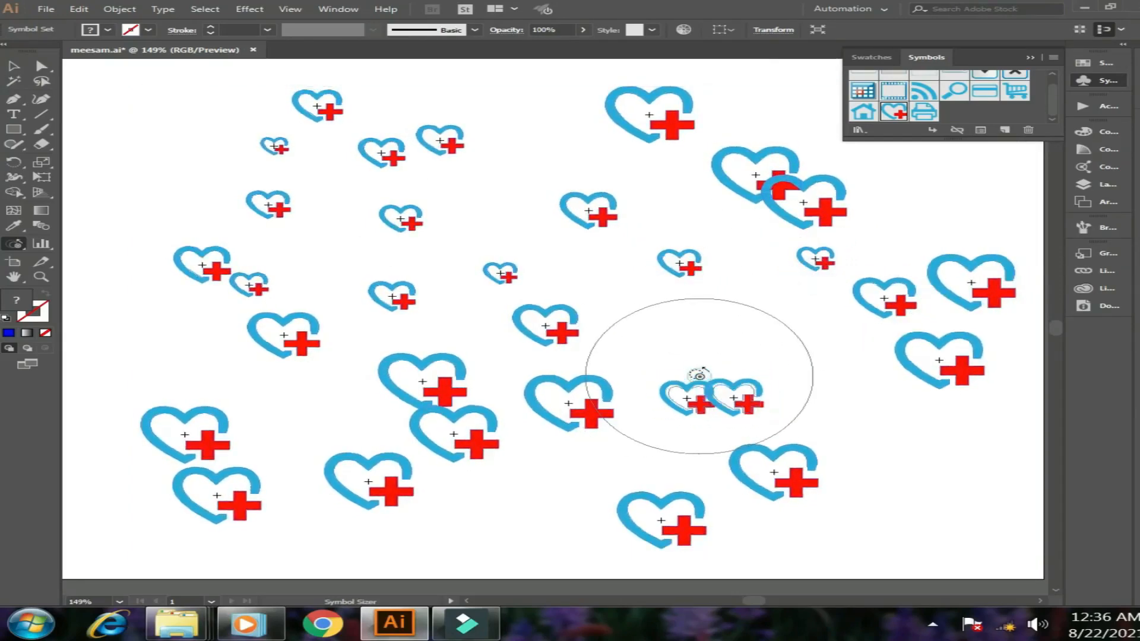
Step: Shrink the hearts in the lower-left and bottom-middle areas of the symbol set
{"action": "left_click", "coordinate": [439, 395], "text": "alt"}
{"action": "left_click", "coordinate": [192, 447], "text": "alt"}
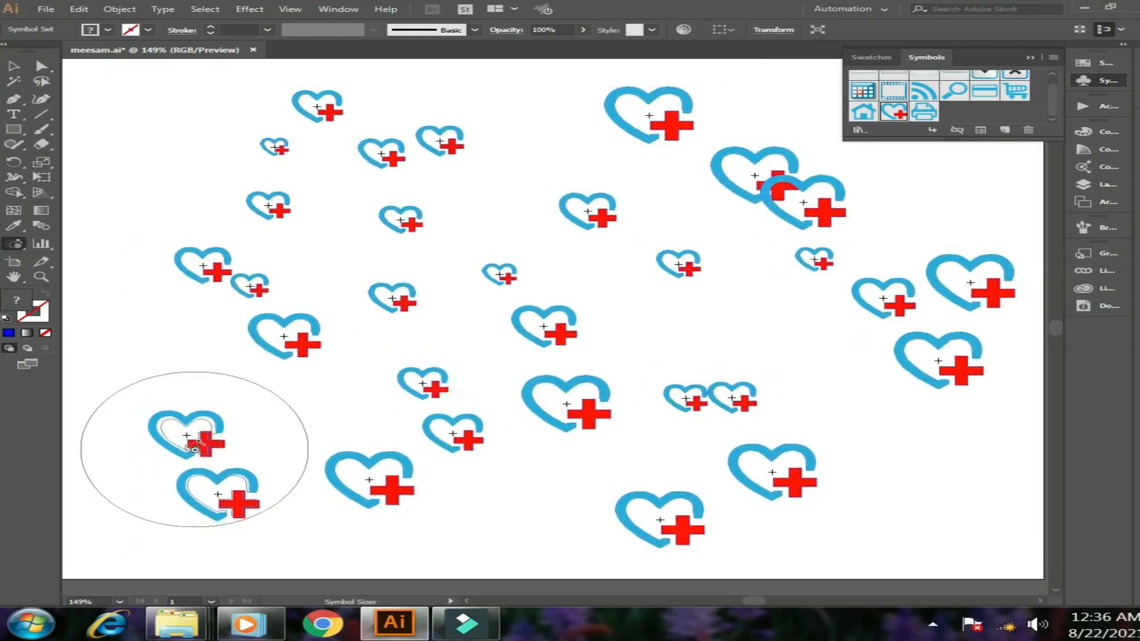
{"action": "left_click", "coordinate": [219, 480], "text": "alt"}
{"action": "left_click", "coordinate": [344, 485], "text": "alt"}
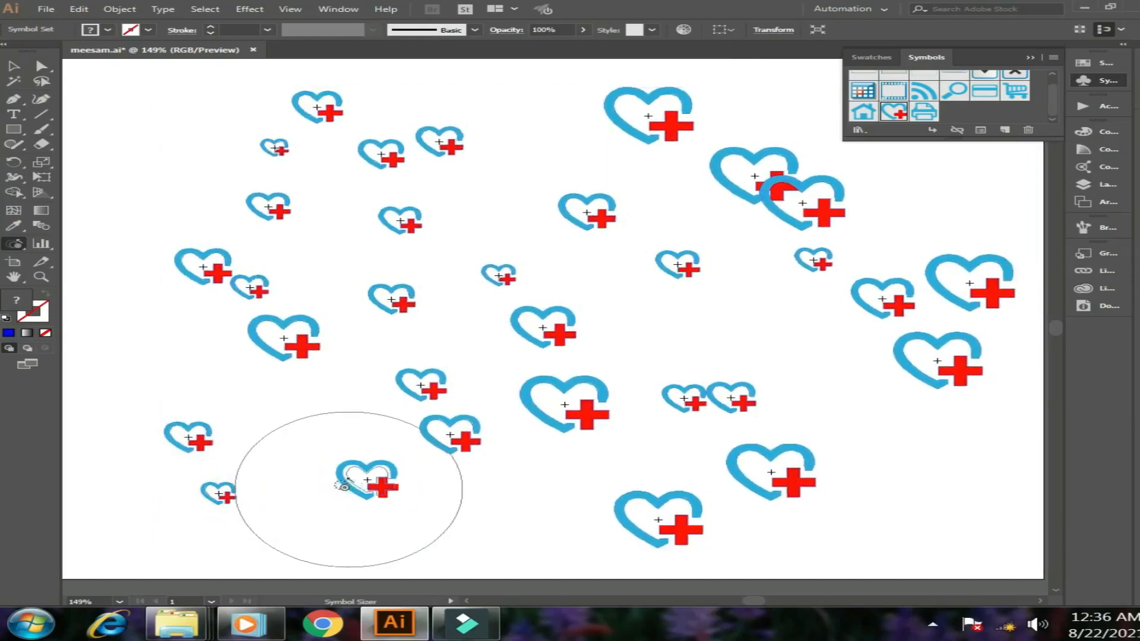
{"action": "left_click", "coordinate": [656, 514], "text": "alt"}
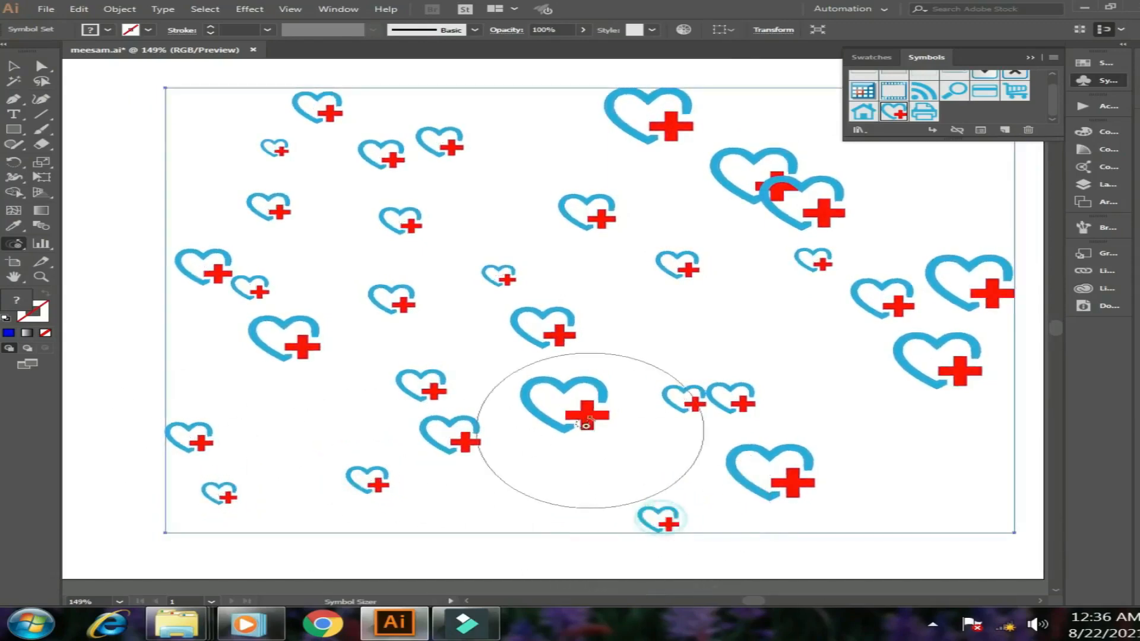
{"action": "left_click", "coordinate": [585, 421], "text": "alt"}
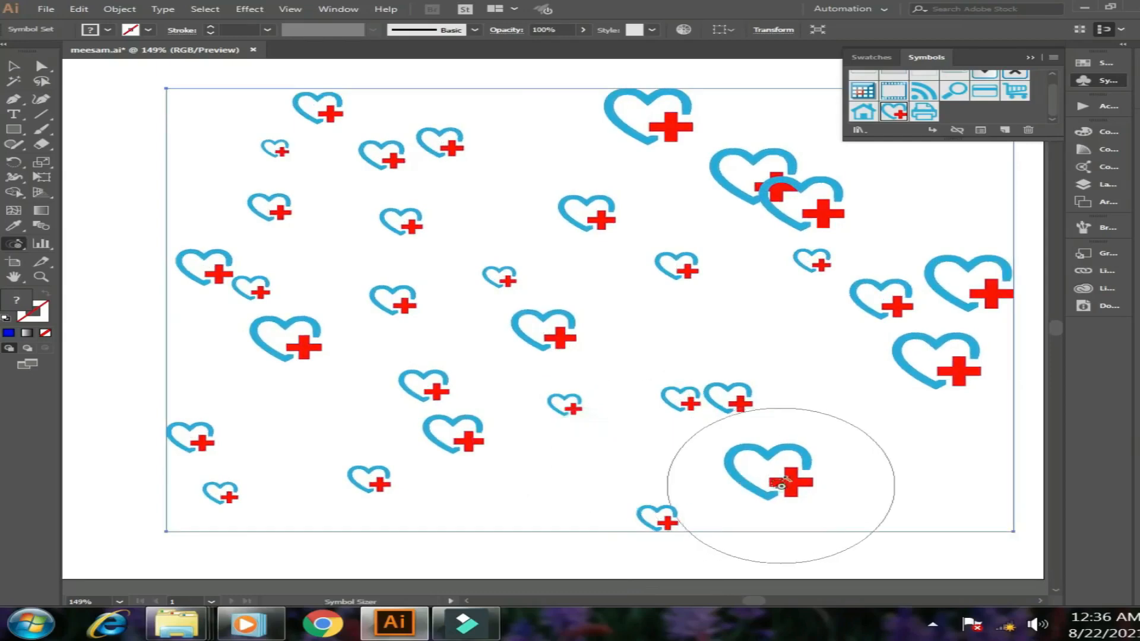
Step: Shrink the remaining large hearts along the right side of the symbol set, from lower right to upper right
{"action": "left_click", "coordinate": [781, 470], "text": "alt"}
{"action": "left_click", "coordinate": [914, 383], "text": "alt"}
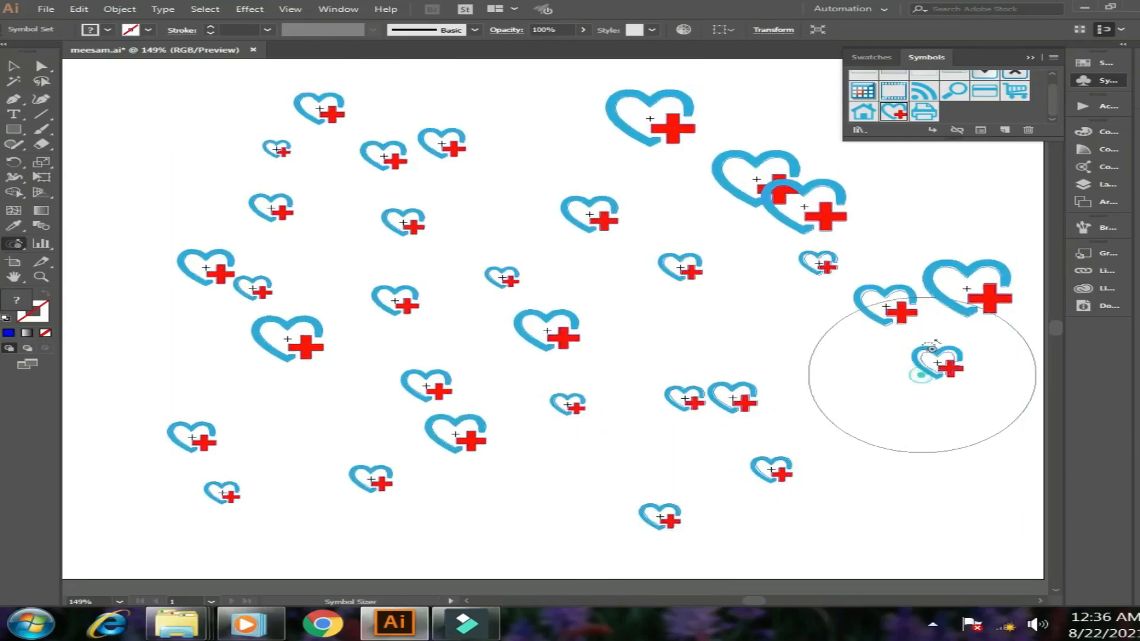
{"action": "left_click", "coordinate": [948, 299], "text": "alt"}
{"action": "left_click", "coordinate": [804, 221], "text": "alt"}
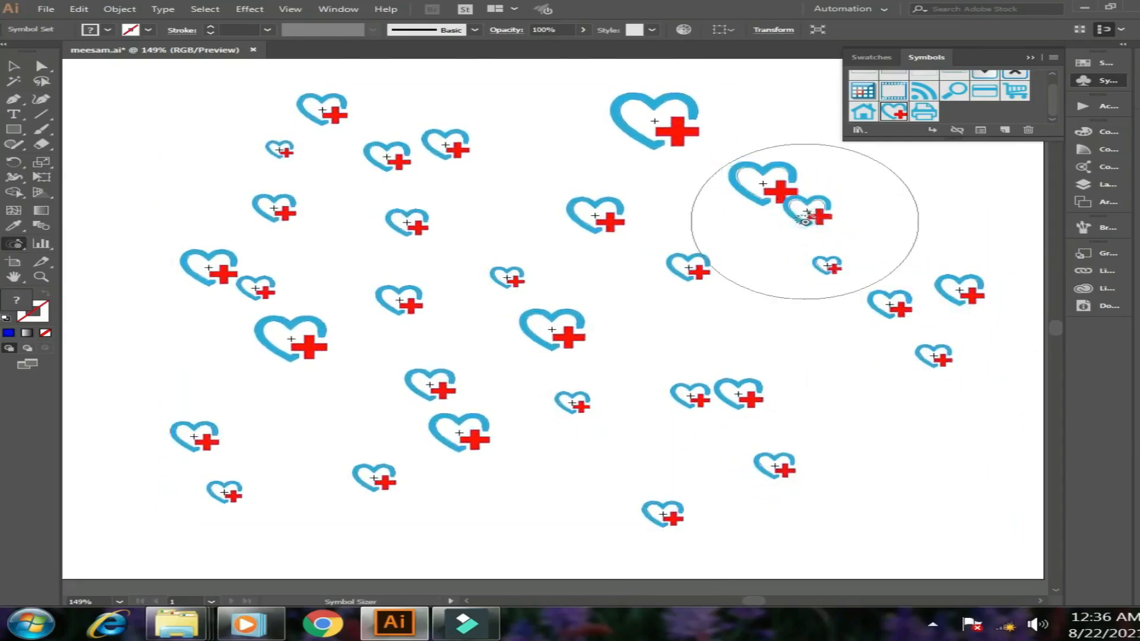
Step: Shrink the large heart at the set's upper edge and enlarge the two hearts in the centre with the Symbol Sizer
{"action": "left_click", "coordinate": [666, 143], "text": "alt"}
{"action": "left_click", "coordinate": [668, 143], "text": "alt"}
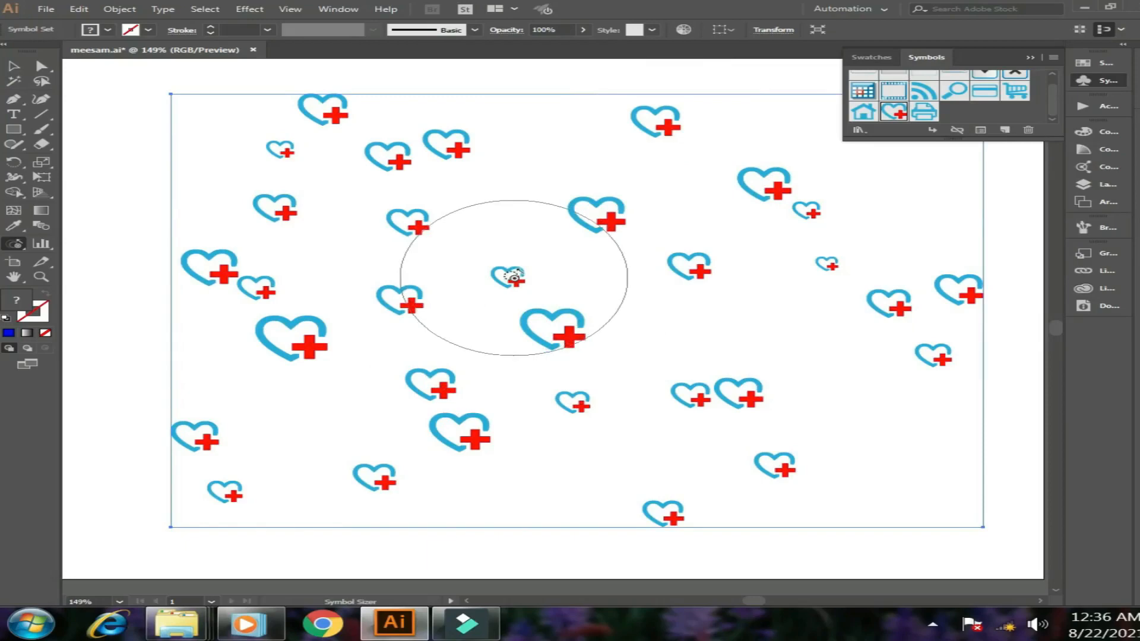
{"action": "left_click_drag", "start_coordinate": [513, 276], "coordinate": [513, 276]}
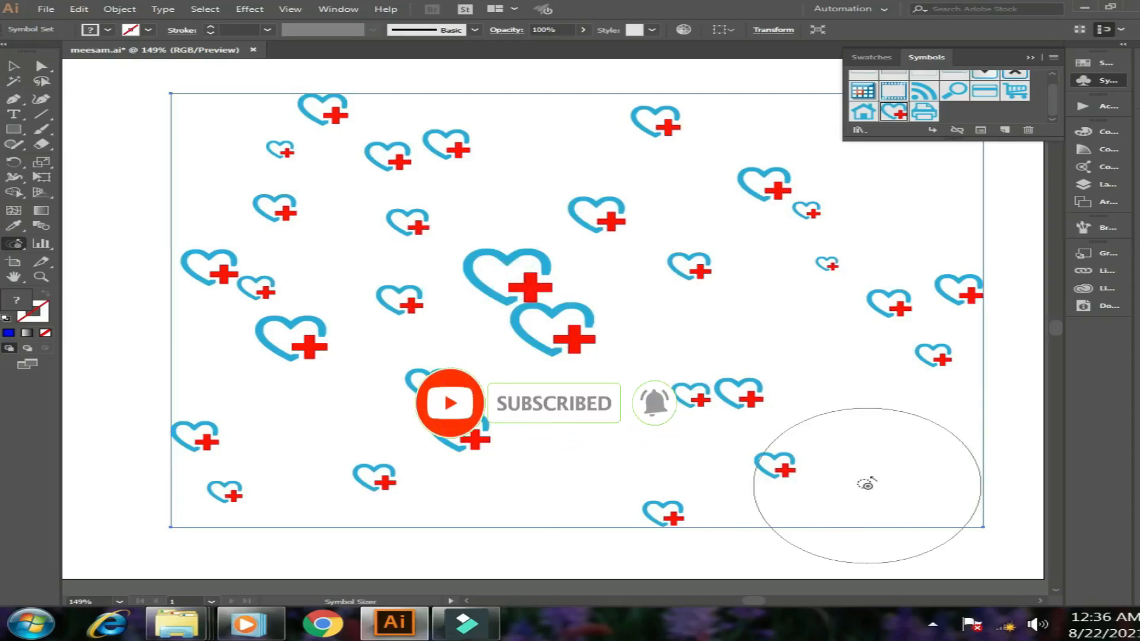
Step: Use the Symbol Stainer with the blue fill to tint the hearts around the middle of the set
{"action": "left_click", "coordinate": [16, 244]}
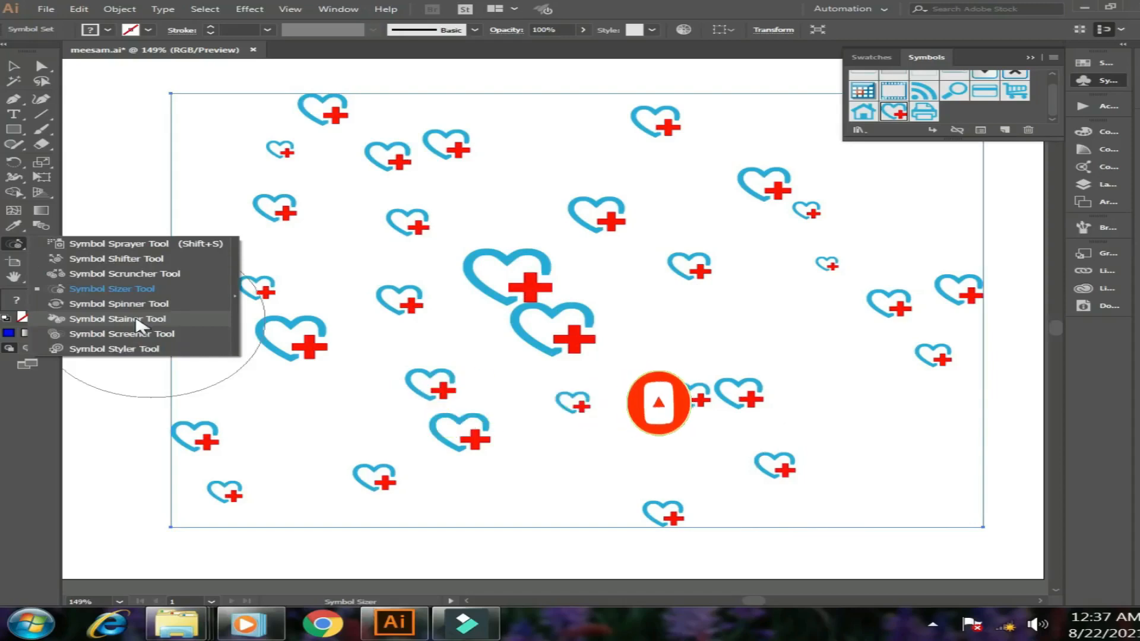
{"action": "left_click", "coordinate": [160, 318]}
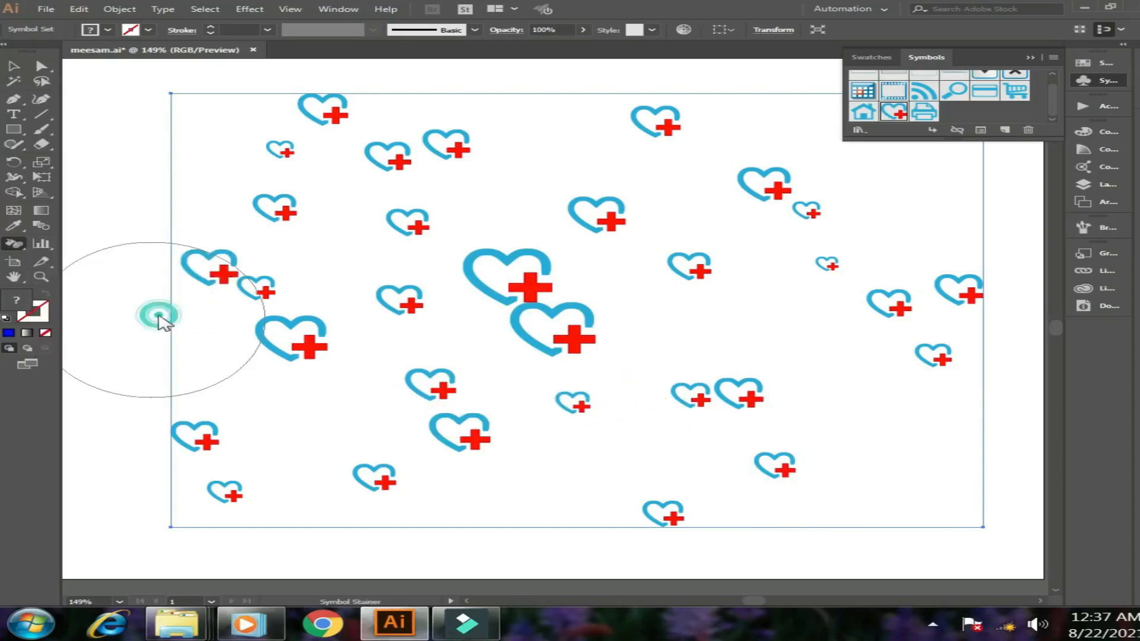
{"action": "left_click", "coordinate": [408, 295]}
{"action": "left_click", "coordinate": [577, 208]}
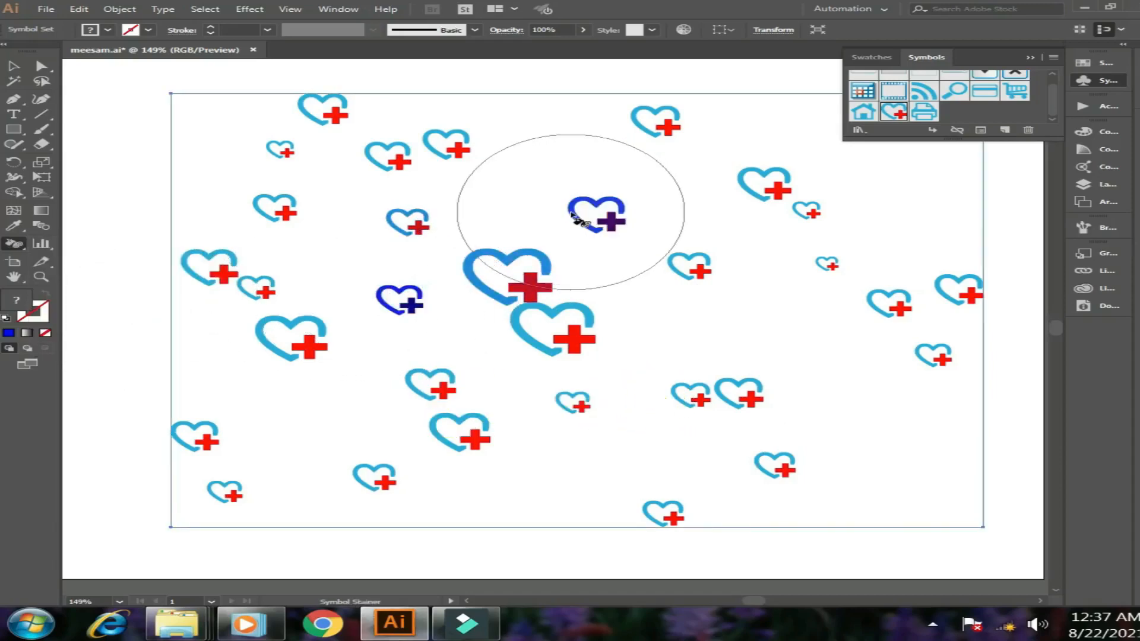
Step: Switch the fill to an orange swatch and stain the lower central heart, several right-side hearts and one upper-left heart
{"action": "left_click", "coordinate": [9, 333]}
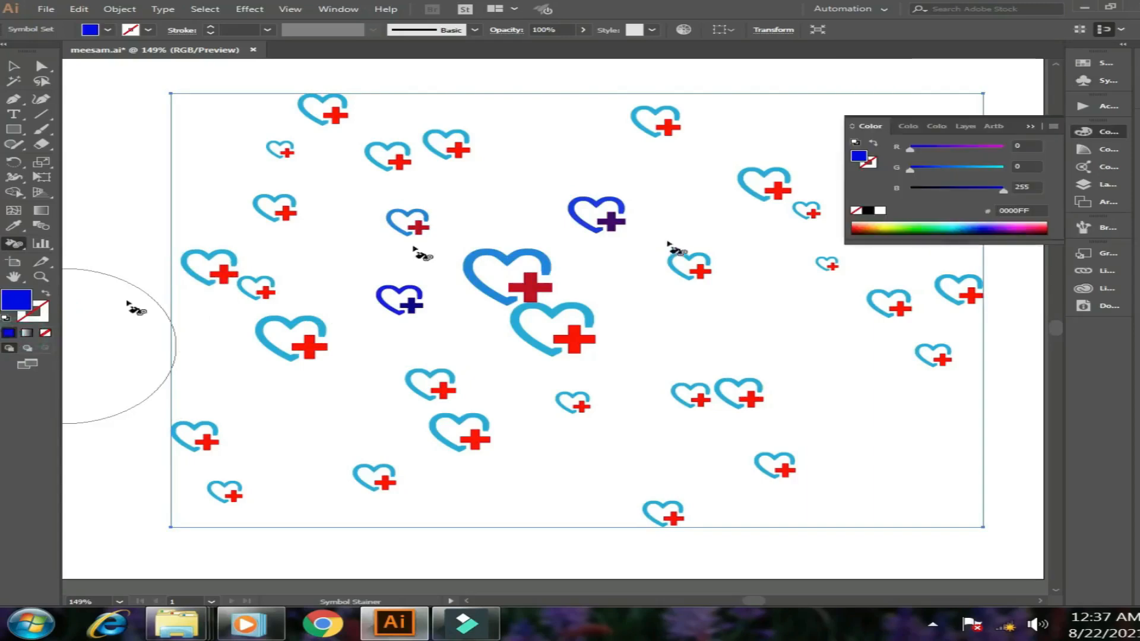
{"action": "left_click", "coordinate": [1090, 64]}
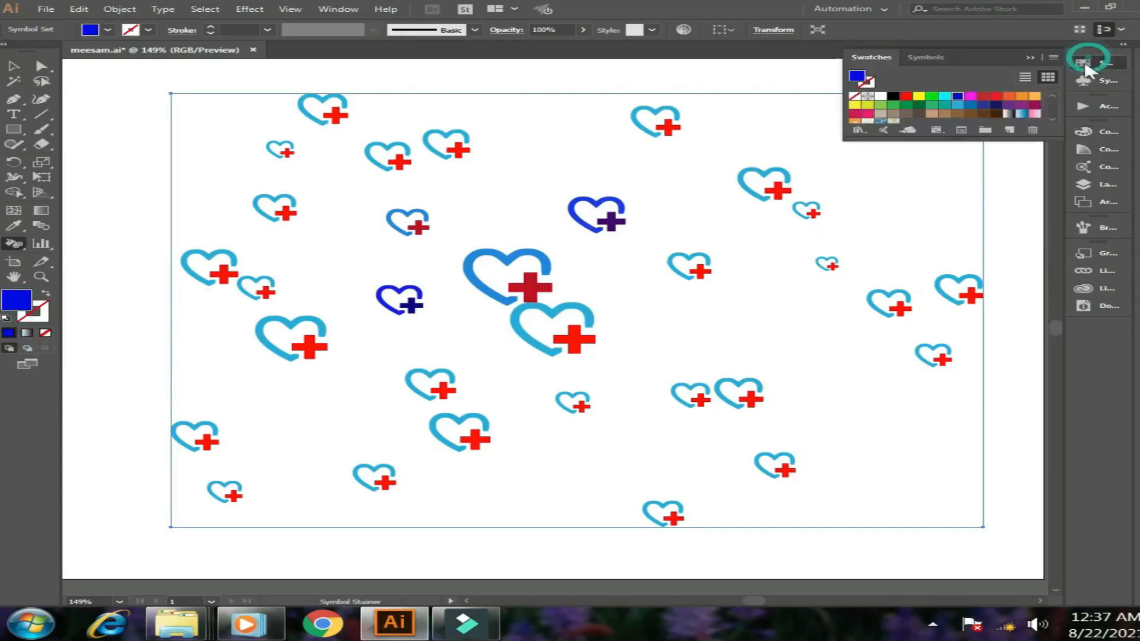
{"action": "left_click", "coordinate": [1010, 97]}
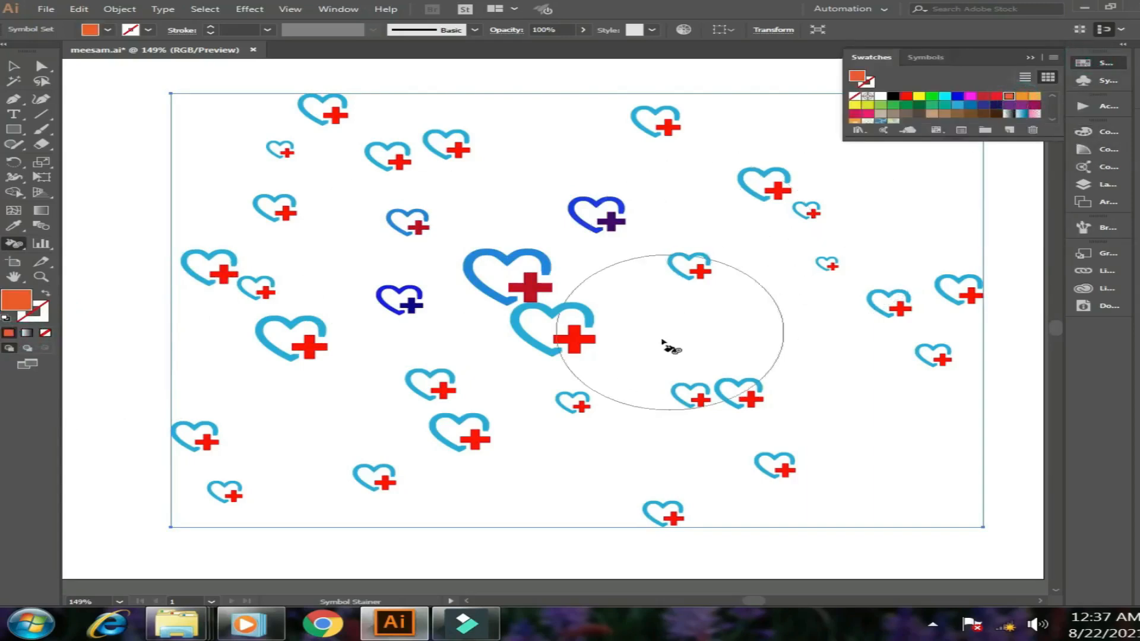
{"action": "left_click", "coordinate": [563, 338]}
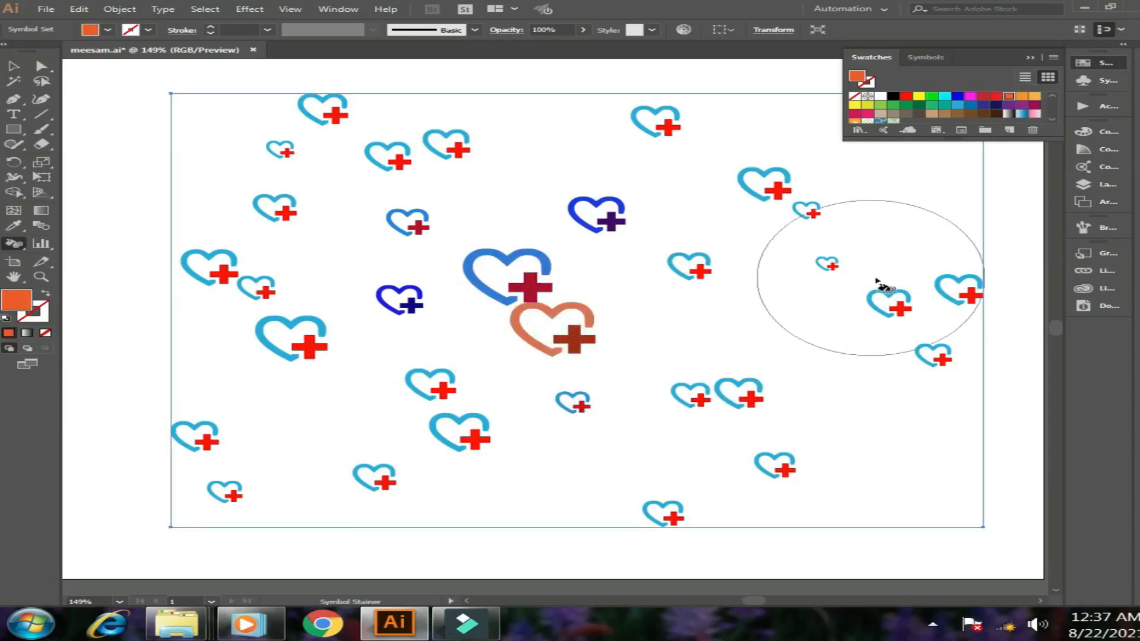
{"action": "left_click_drag", "start_coordinate": [877, 298], "coordinate": [789, 343]}
{"action": "left_click_drag", "start_coordinate": [741, 196], "coordinate": [638, 216]}
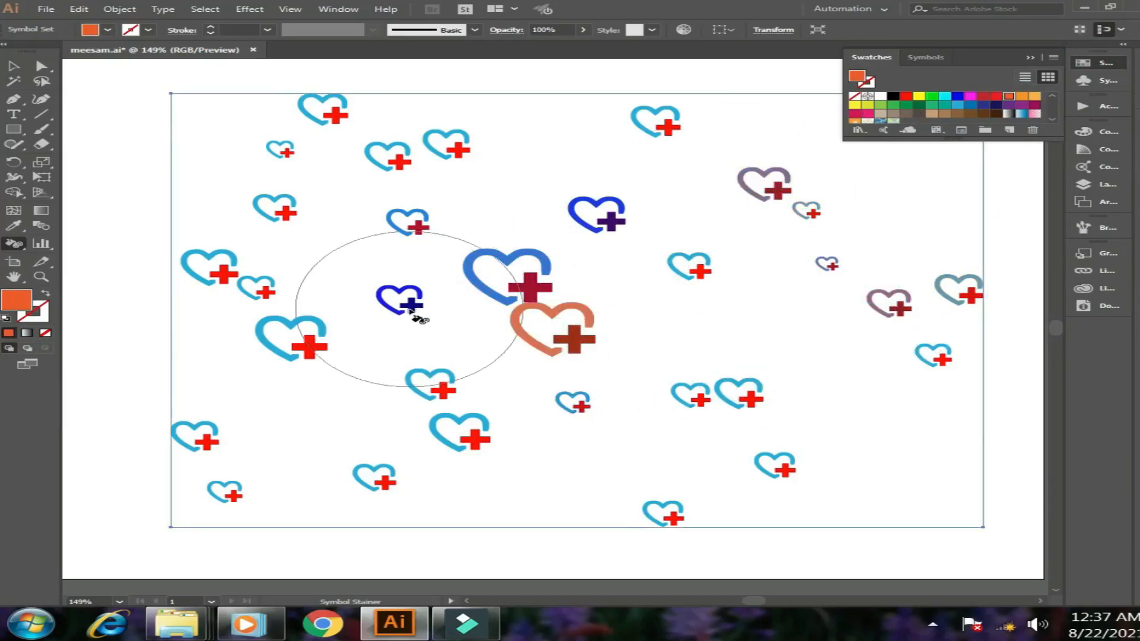
{"action": "left_click", "coordinate": [286, 220]}
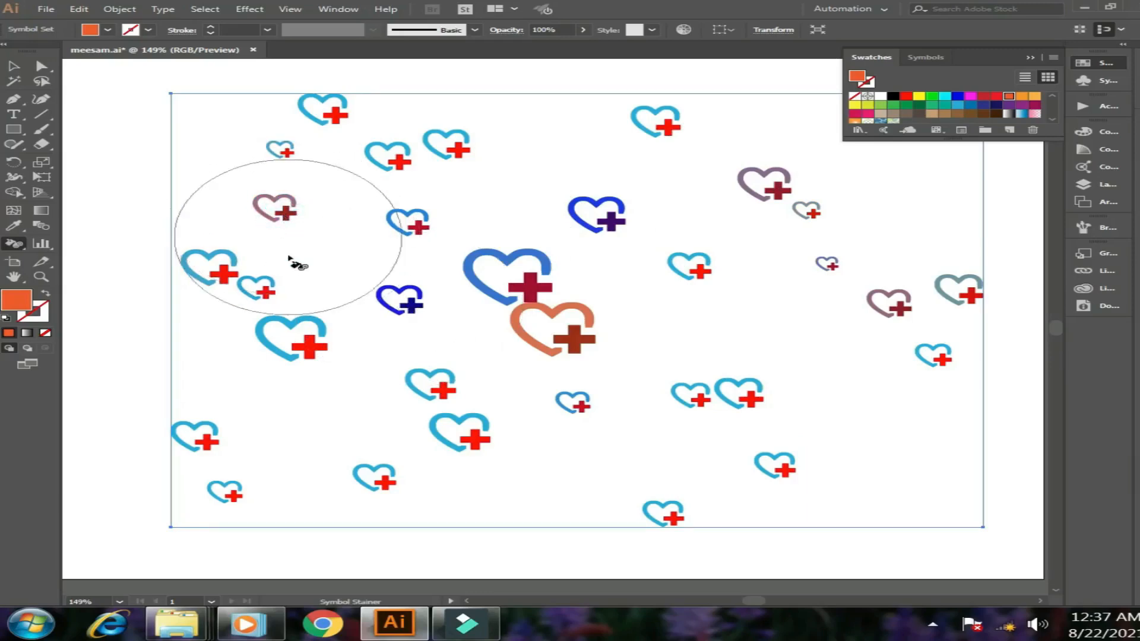
Step: Stain the hearts along the left, in the lower centre and lower right, and near the upper left with the orange fill
{"action": "left_click", "coordinate": [249, 290]}
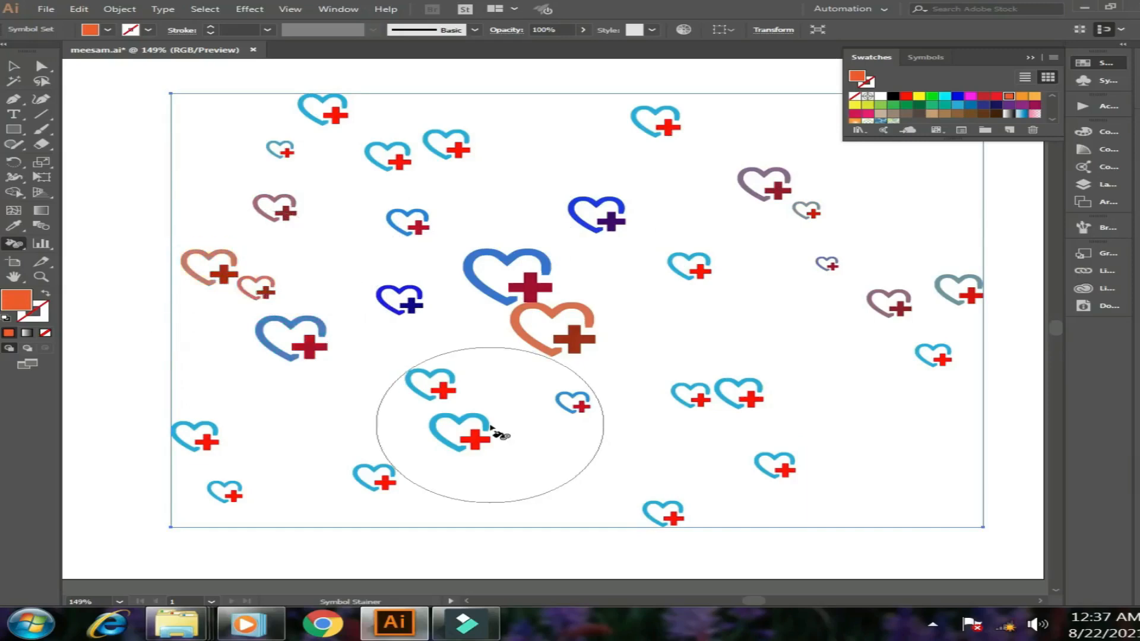
{"action": "left_click_drag", "start_coordinate": [491, 427], "coordinate": [819, 359]}
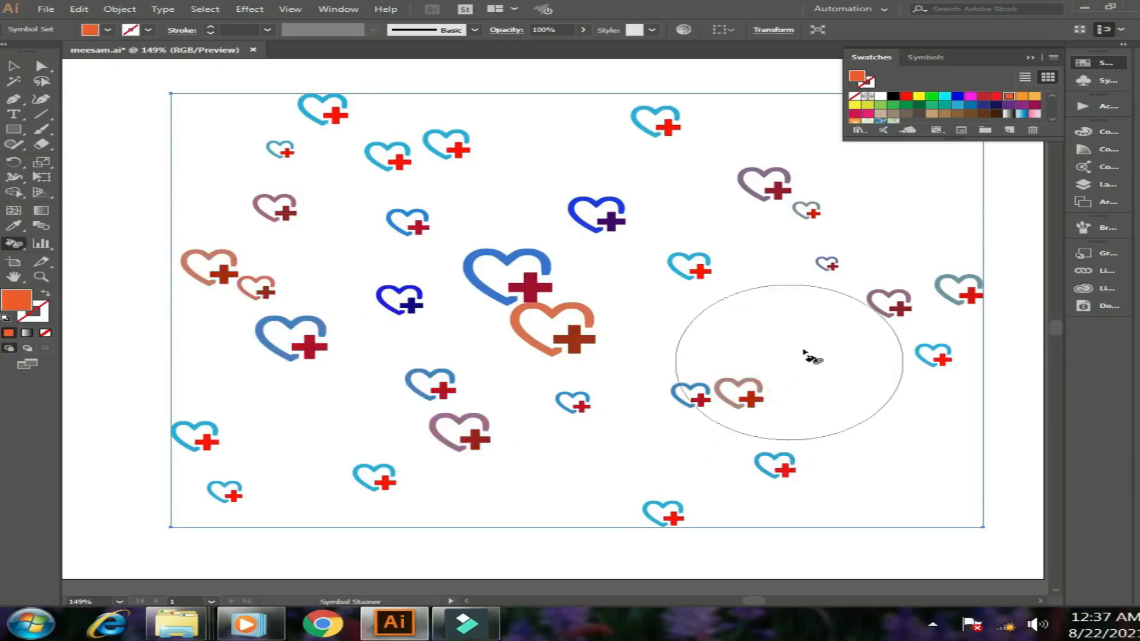
{"action": "left_click", "coordinate": [407, 150]}
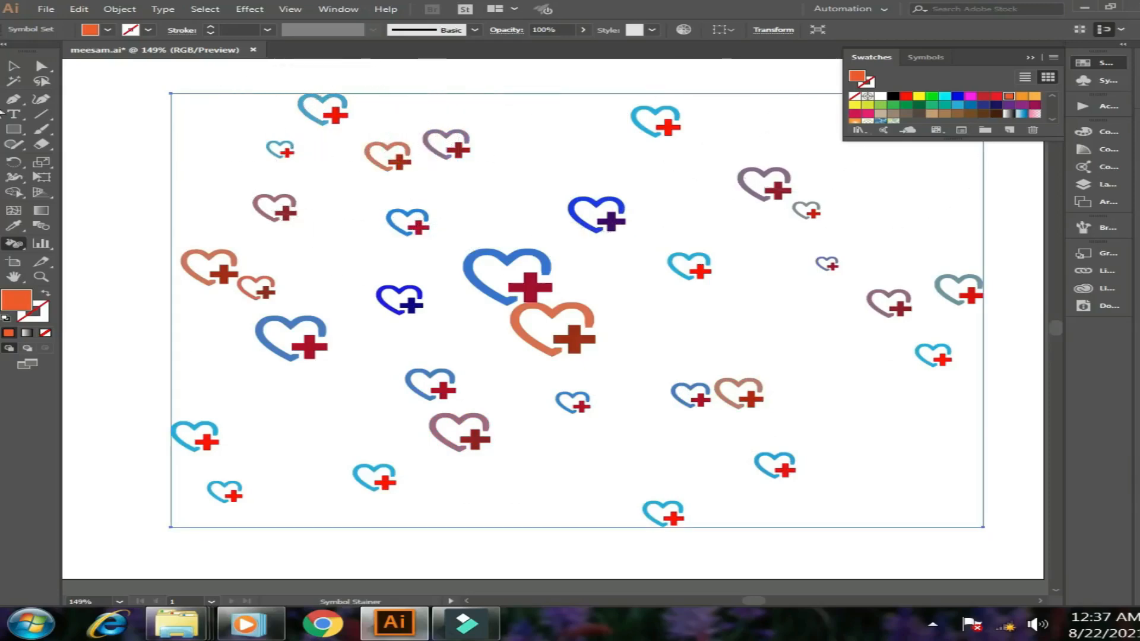
Step: Try staining the heart at the upper edge with a dark green fill and the two lower-left hearts with dark brown
{"action": "left_click", "coordinate": [918, 107]}
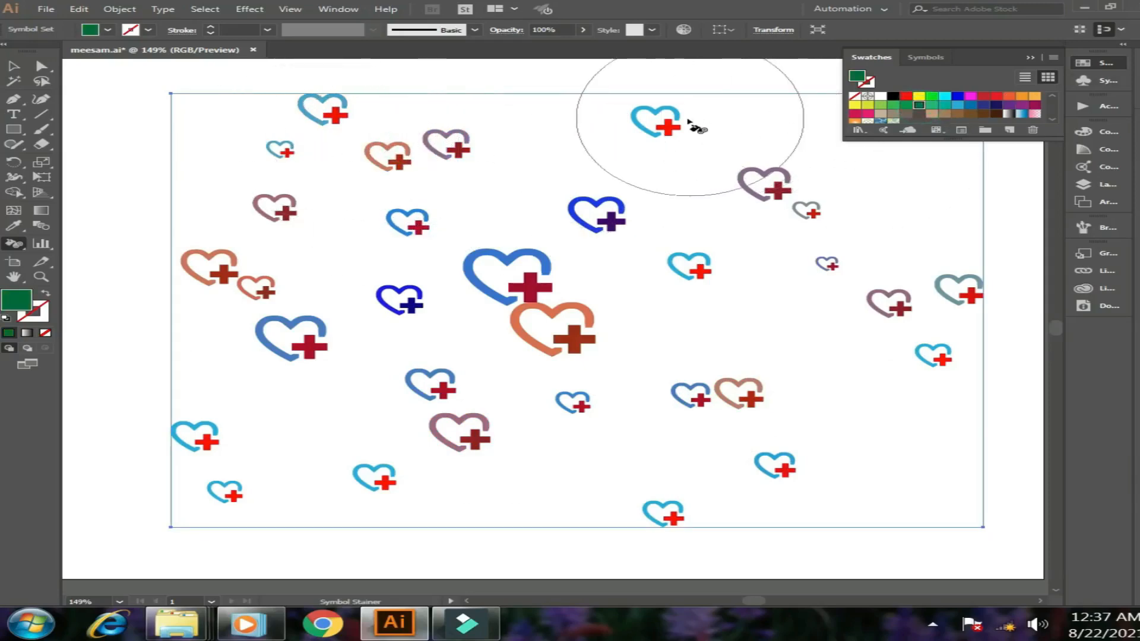
{"action": "left_click", "coordinate": [689, 123]}
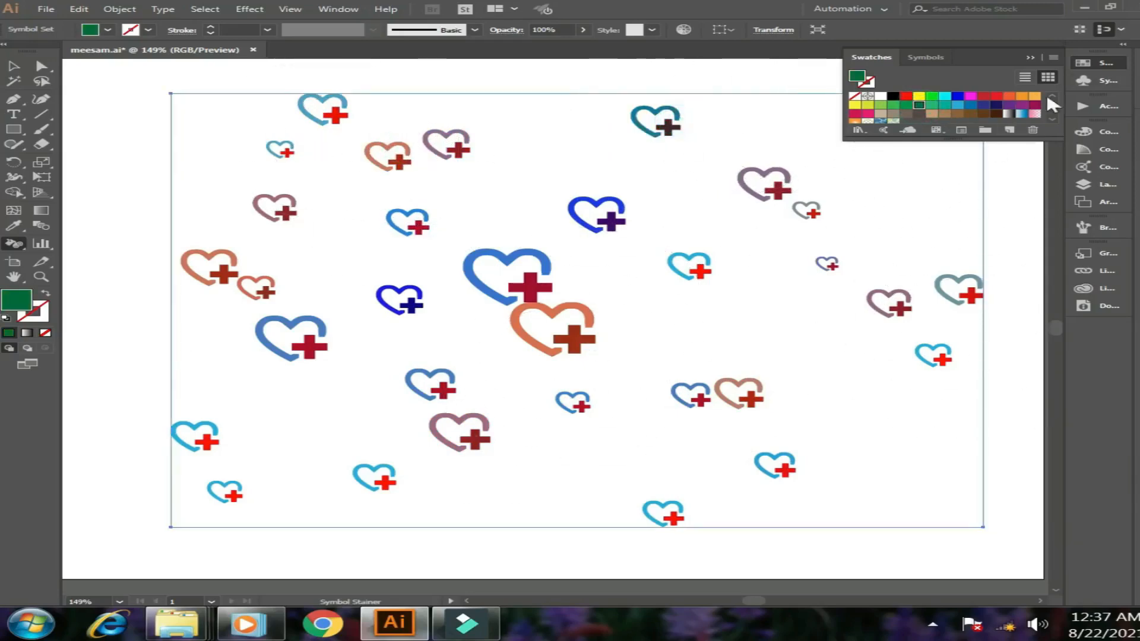
{"action": "left_click", "coordinate": [995, 114]}
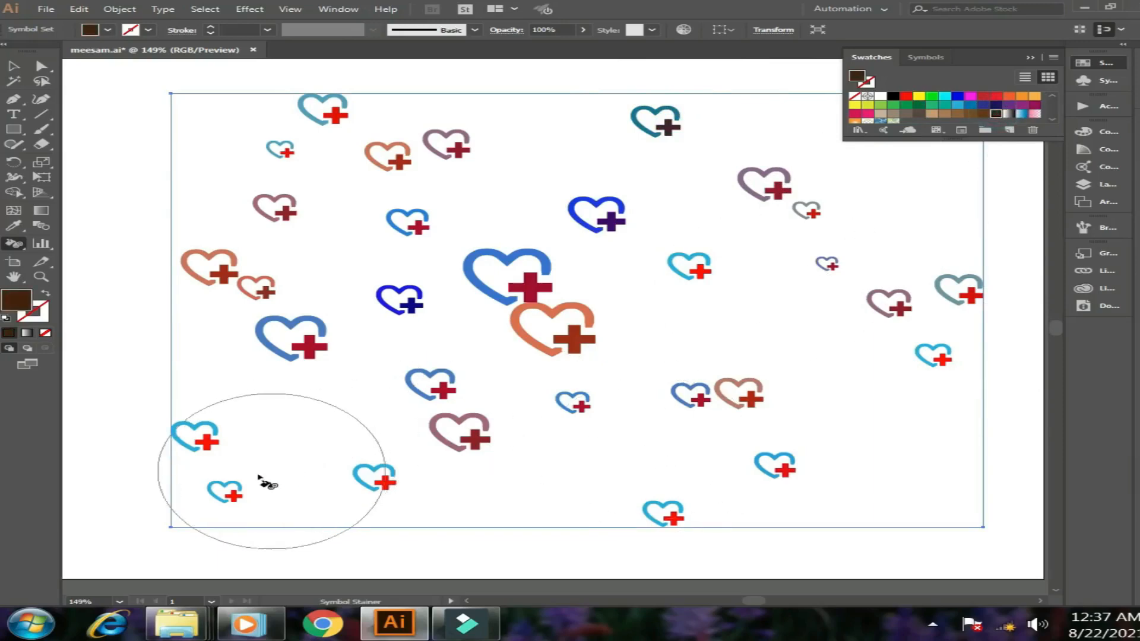
{"action": "left_click", "coordinate": [240, 470]}
{"action": "left_click", "coordinate": [211, 452]}
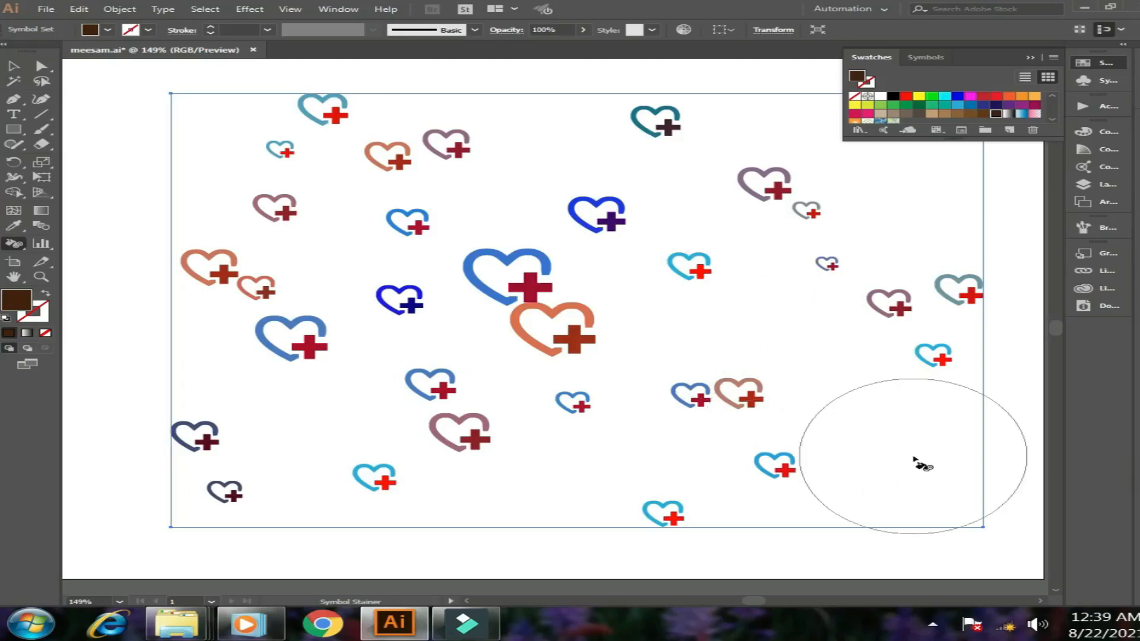
Step: Undo the dark brown and dark green stains
{"action": "key", "text": "ctrl"}
{"action": "key", "text": "ctrl+z"}
{"action": "key", "text": "ctrl+z"}
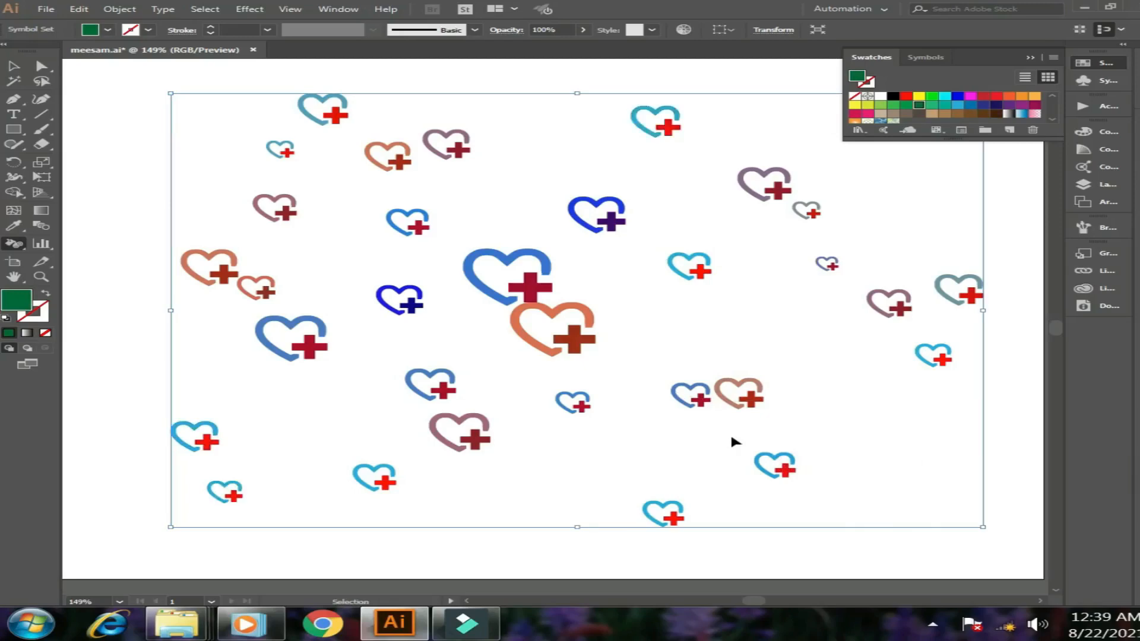
Step: Use the Symbol Screener to fade two hearts above the centre, the lower central heart and the large heart on the left
{"action": "left_click", "coordinate": [18, 246]}
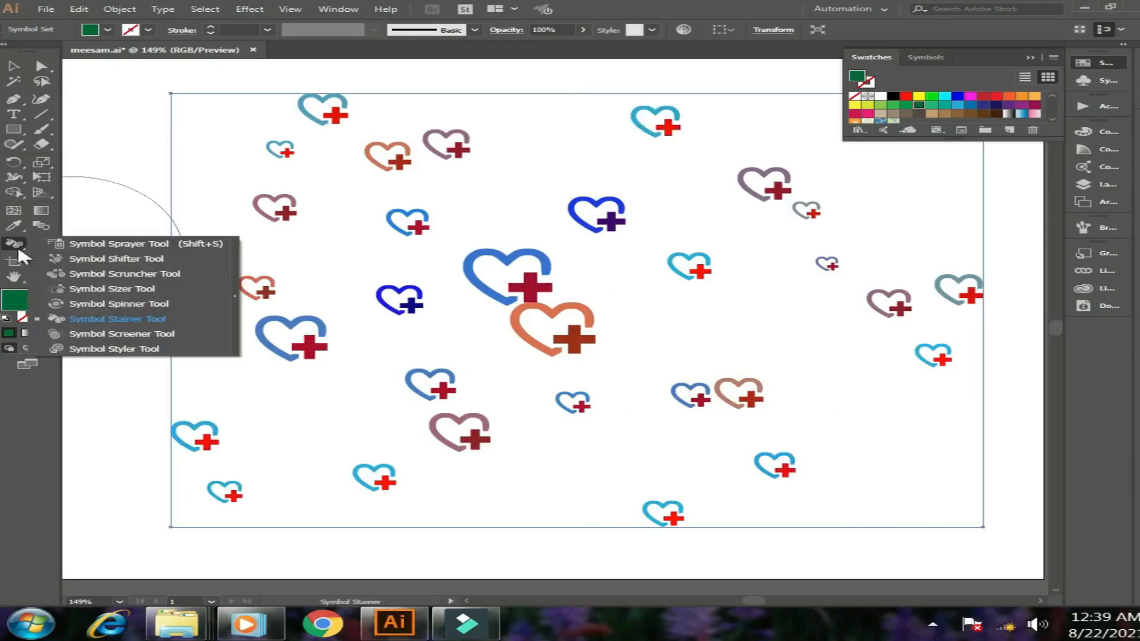
{"action": "left_click", "coordinate": [168, 342]}
{"action": "left_click", "coordinate": [419, 227]}
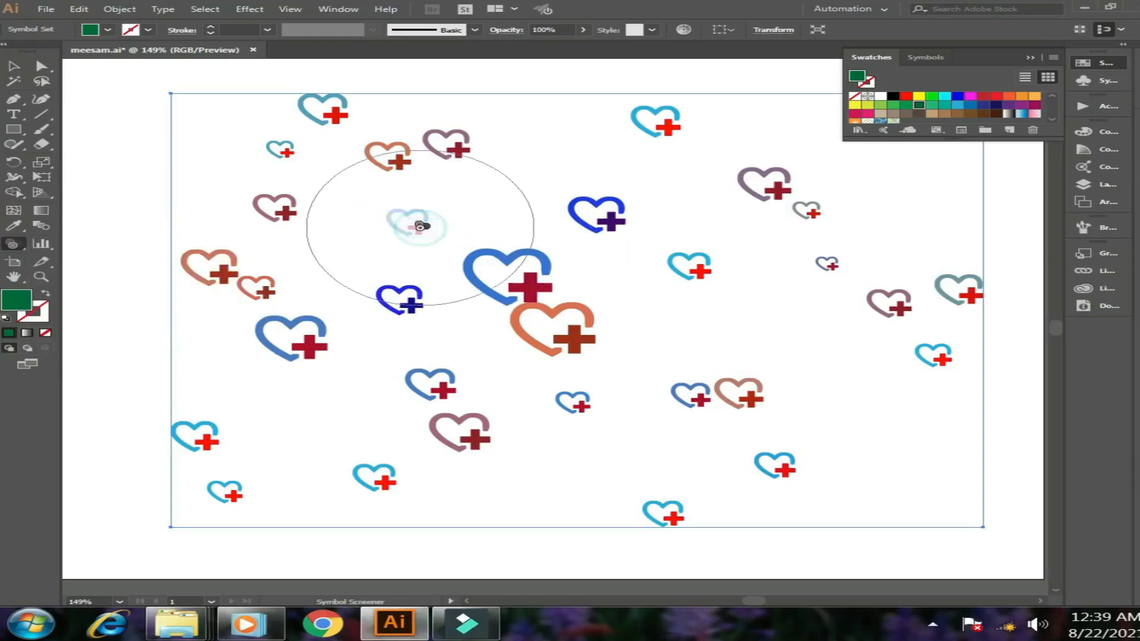
{"action": "left_click", "coordinate": [598, 215]}
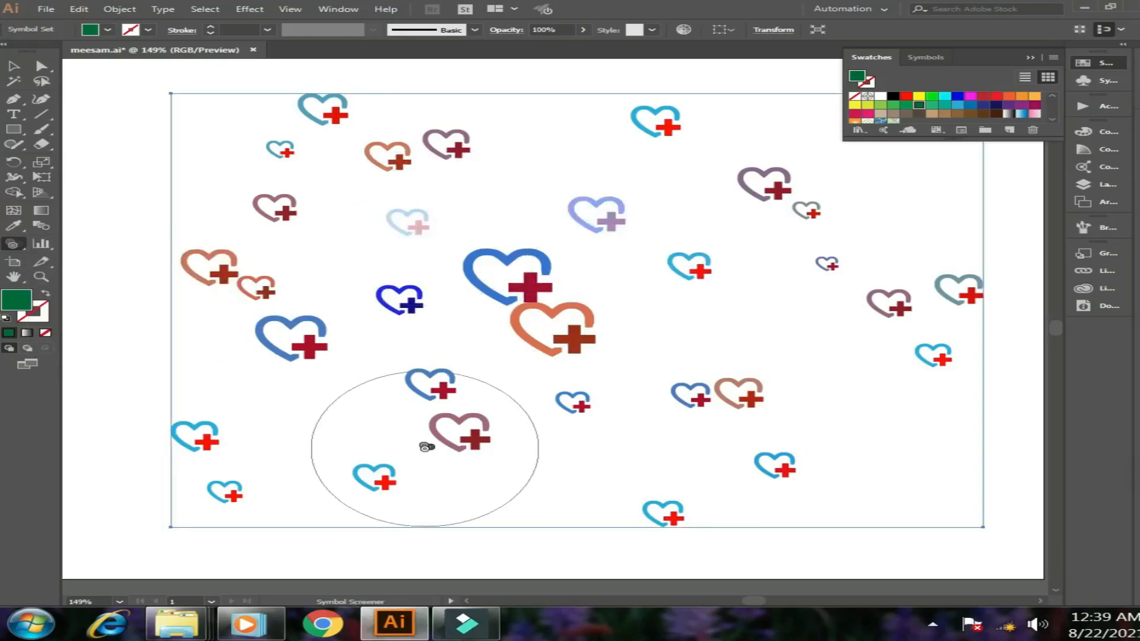
{"action": "left_click", "coordinate": [436, 433]}
{"action": "left_click", "coordinate": [280, 331]}
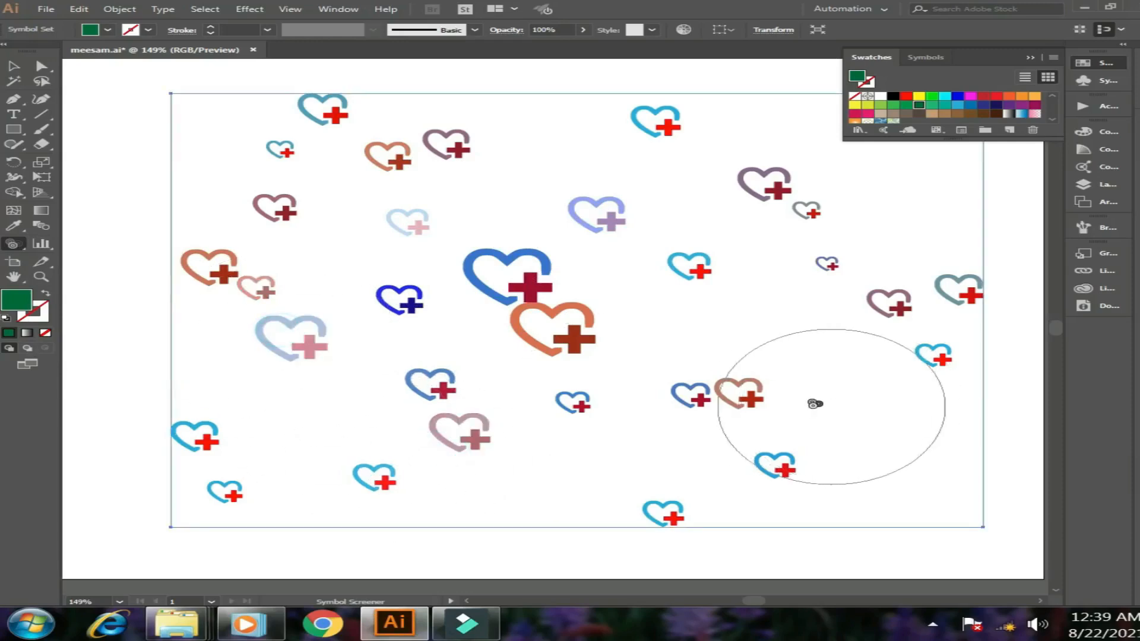
Step: Fade the hearts at the lower right, upper right, upper edge and upper left with the Symbol Screener
{"action": "left_click", "coordinate": [764, 389]}
{"action": "left_click", "coordinate": [771, 191]}
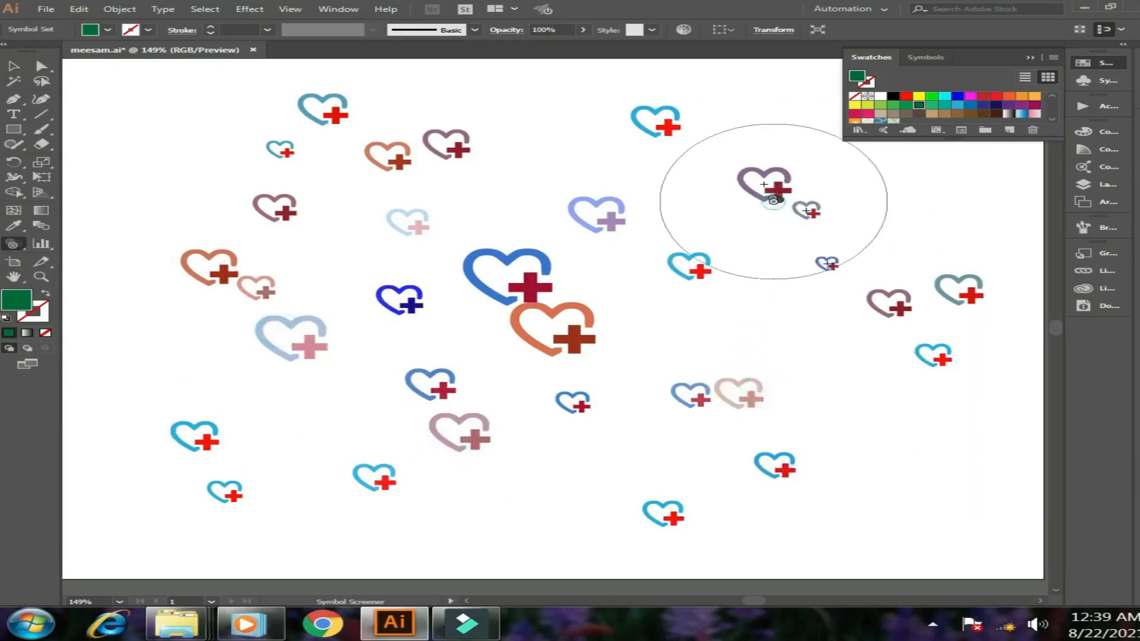
{"action": "left_click", "coordinate": [641, 105]}
{"action": "left_click", "coordinate": [319, 113]}
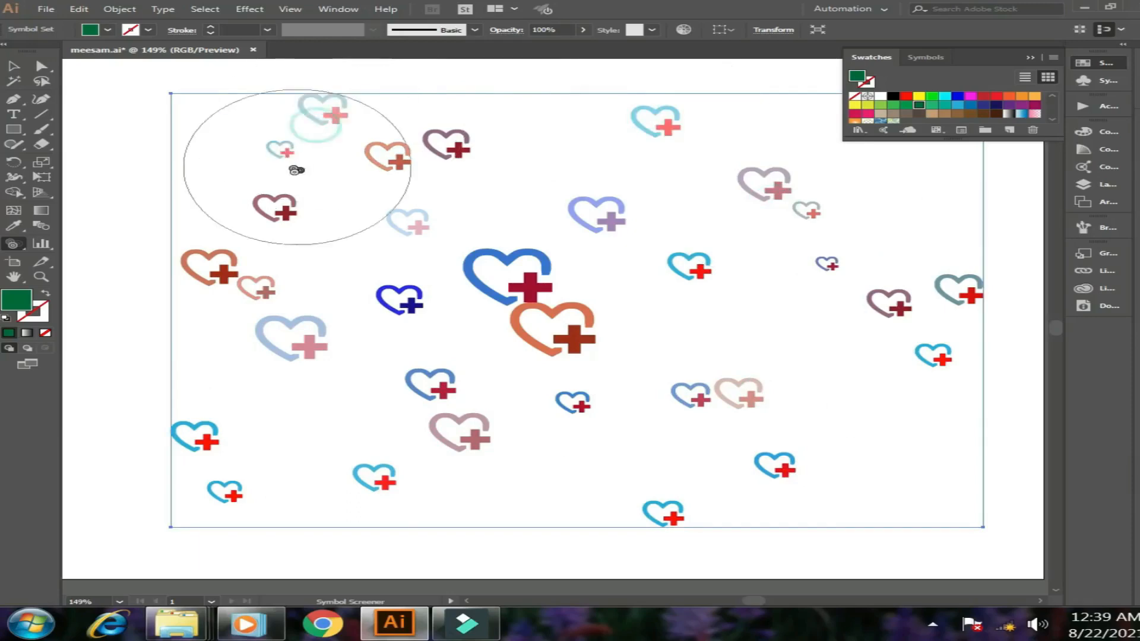
Step: Activate the Symbol Styler and choose the blue and yellow patterned graphic style
{"action": "left_click_drag", "start_coordinate": [12, 243], "coordinate": [62, 257]}
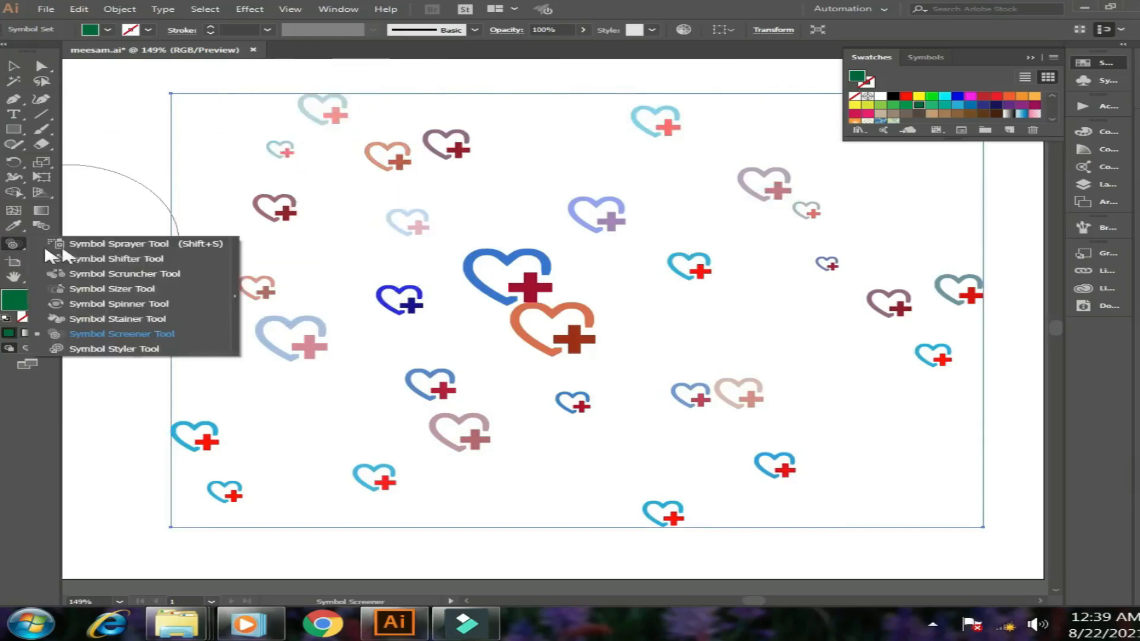
{"action": "left_click", "coordinate": [156, 322]}
{"action": "left_click", "coordinate": [131, 350]}
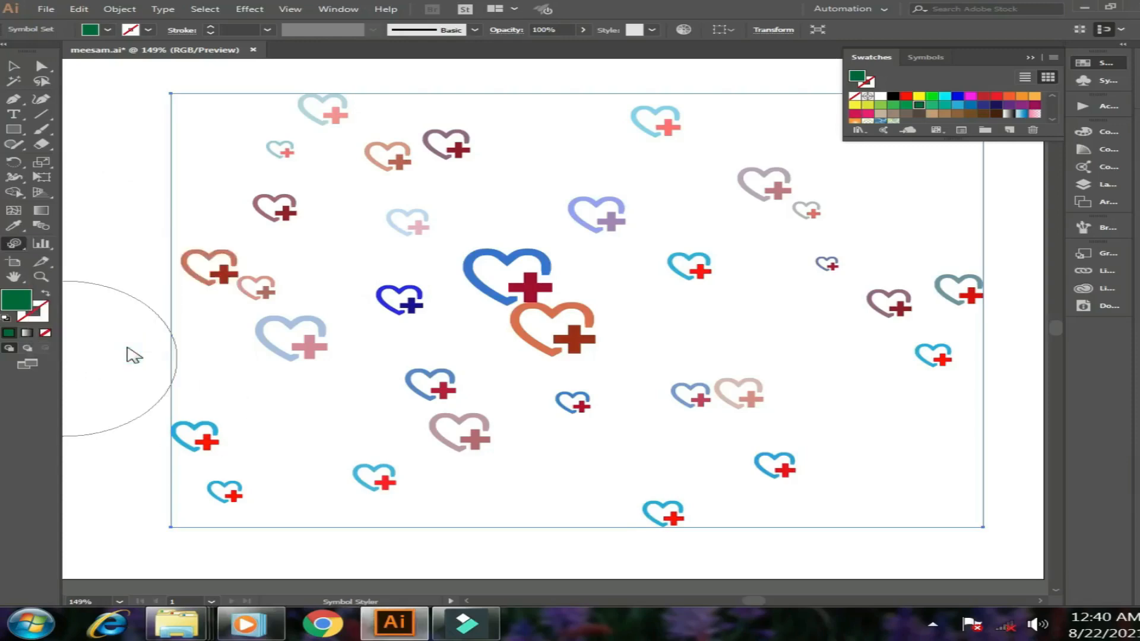
{"action": "left_click", "coordinate": [336, 8]}
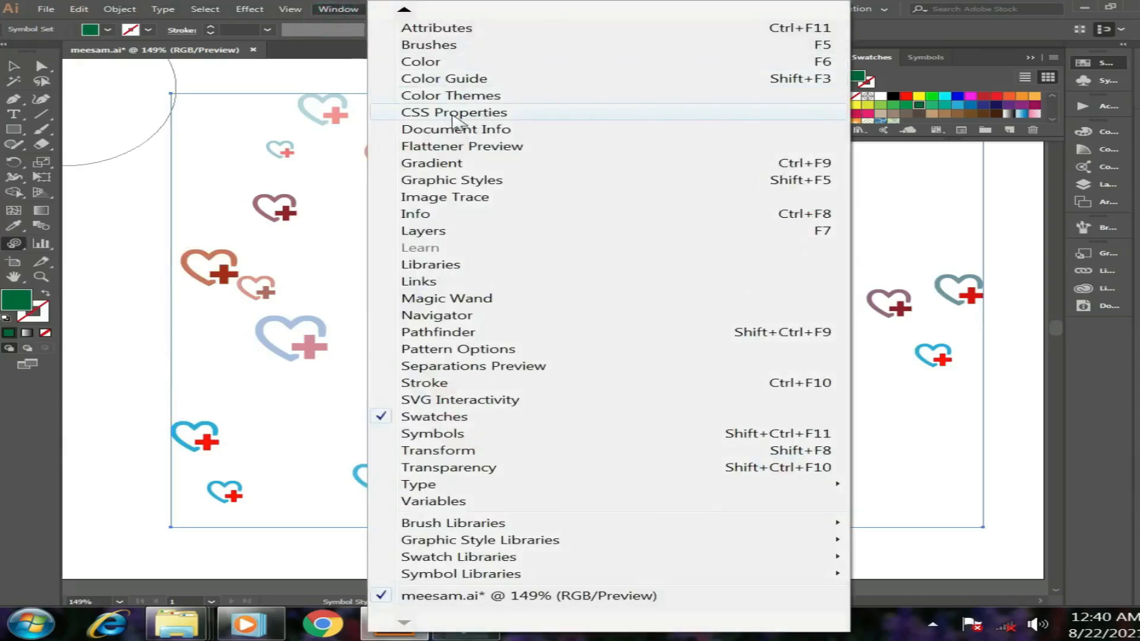
{"action": "left_click", "coordinate": [481, 185]}
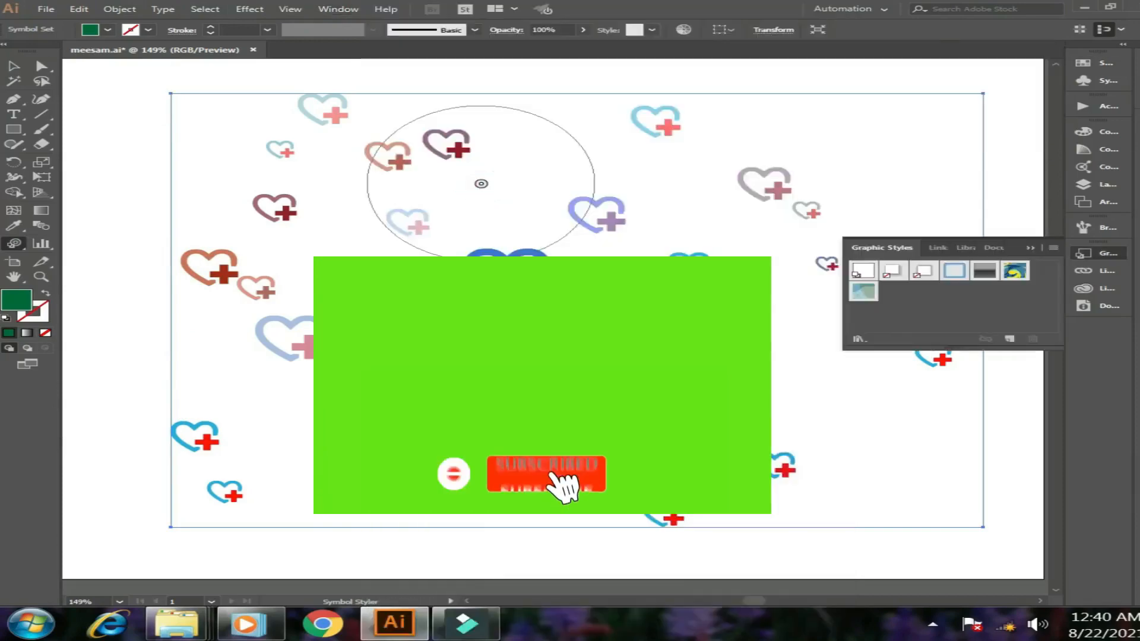
{"action": "left_click", "coordinate": [1015, 273]}
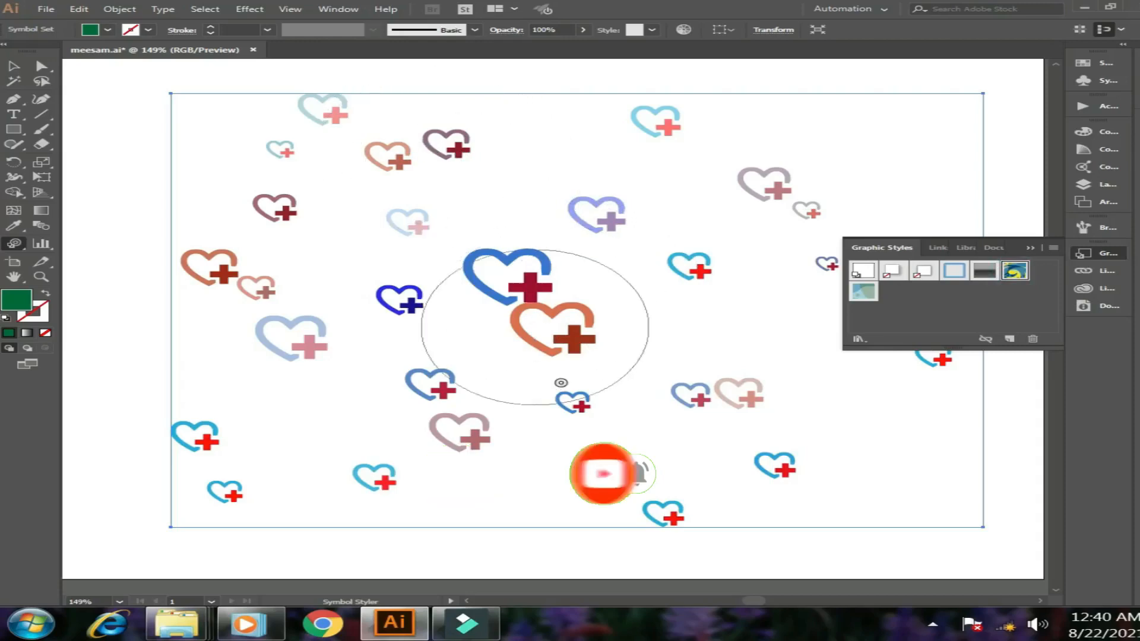
Step: Apply the patterned style to hearts at the lower edge, centre, upper right, upper edge and upper left, and collapse the Graphic Styles panel
{"action": "left_click", "coordinate": [672, 509]}
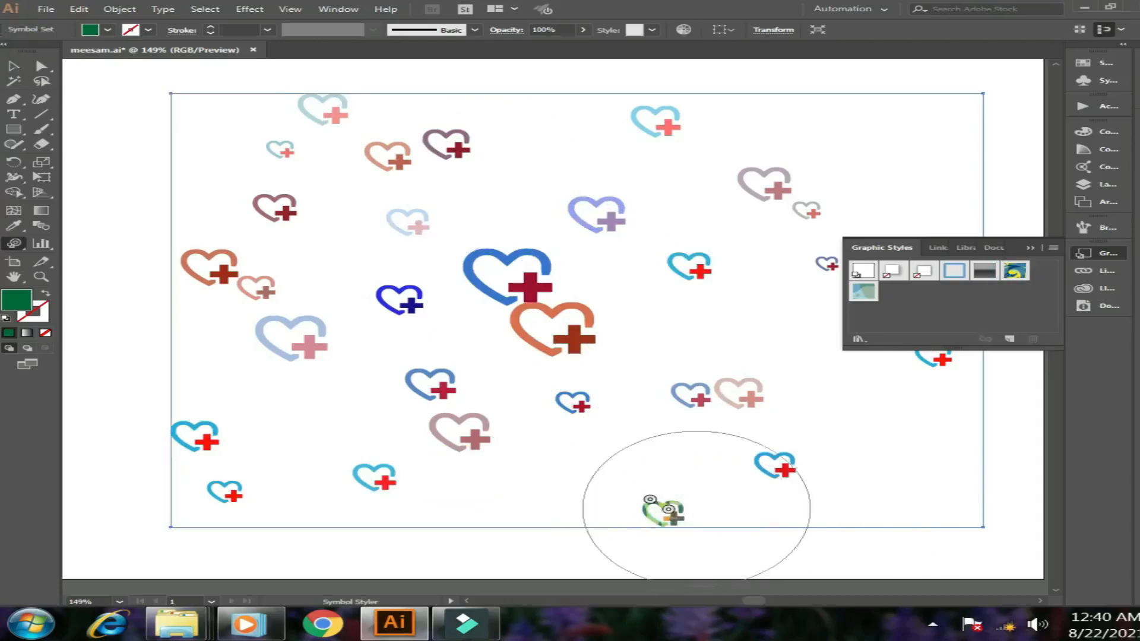
{"action": "left_click", "coordinate": [520, 329]}
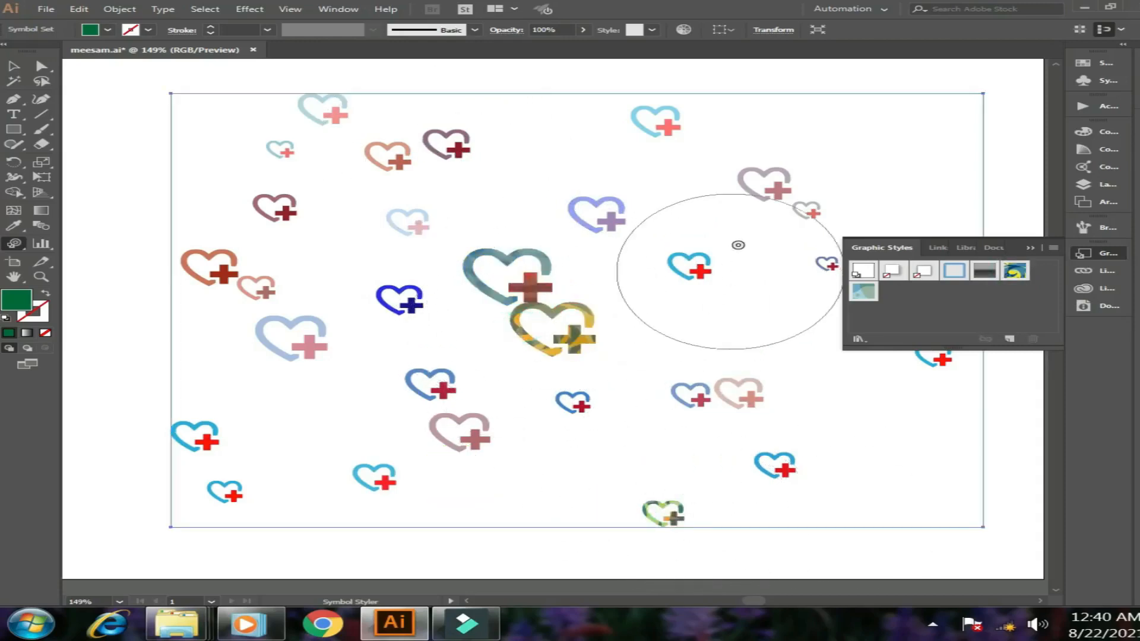
{"action": "left_click", "coordinate": [758, 175]}
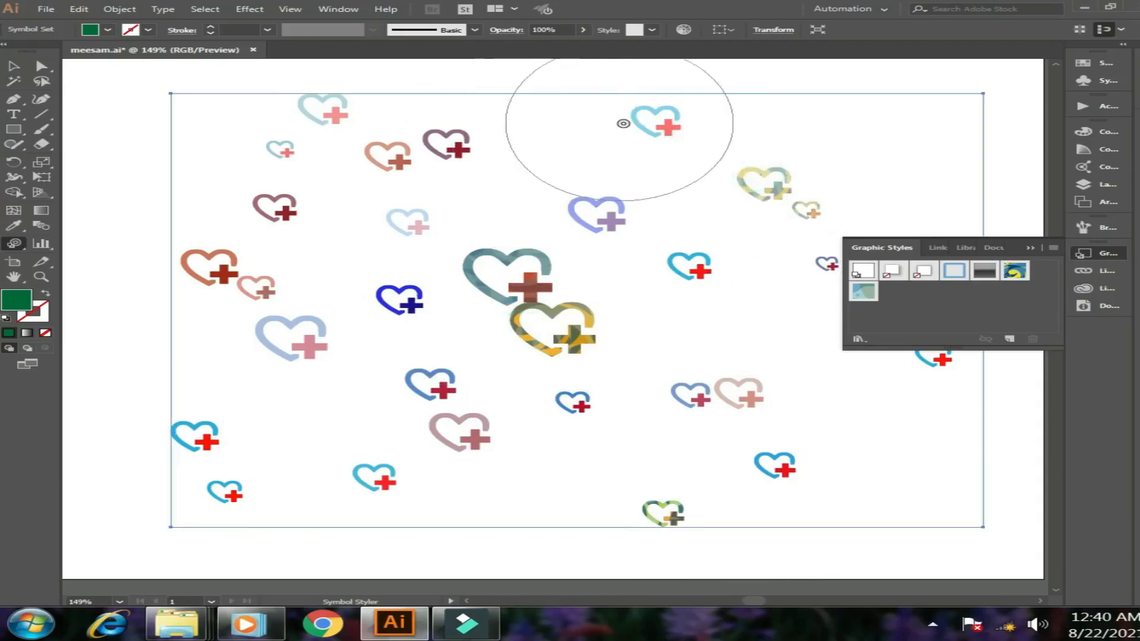
{"action": "left_click", "coordinate": [649, 119]}
{"action": "left_click", "coordinate": [410, 151]}
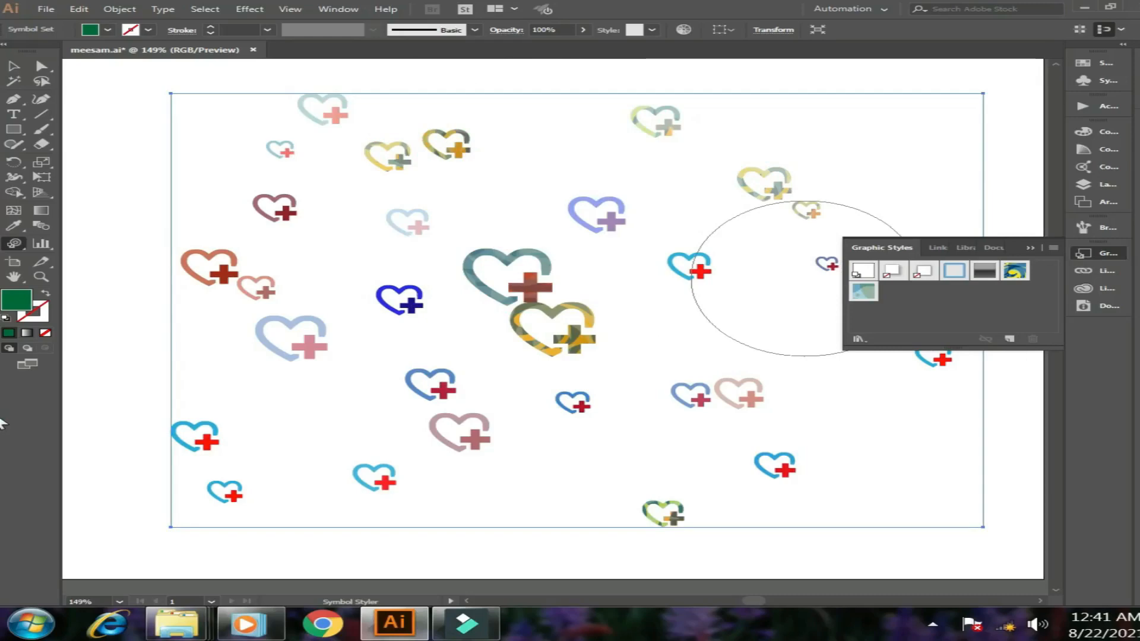
{"action": "left_click", "coordinate": [1025, 247]}
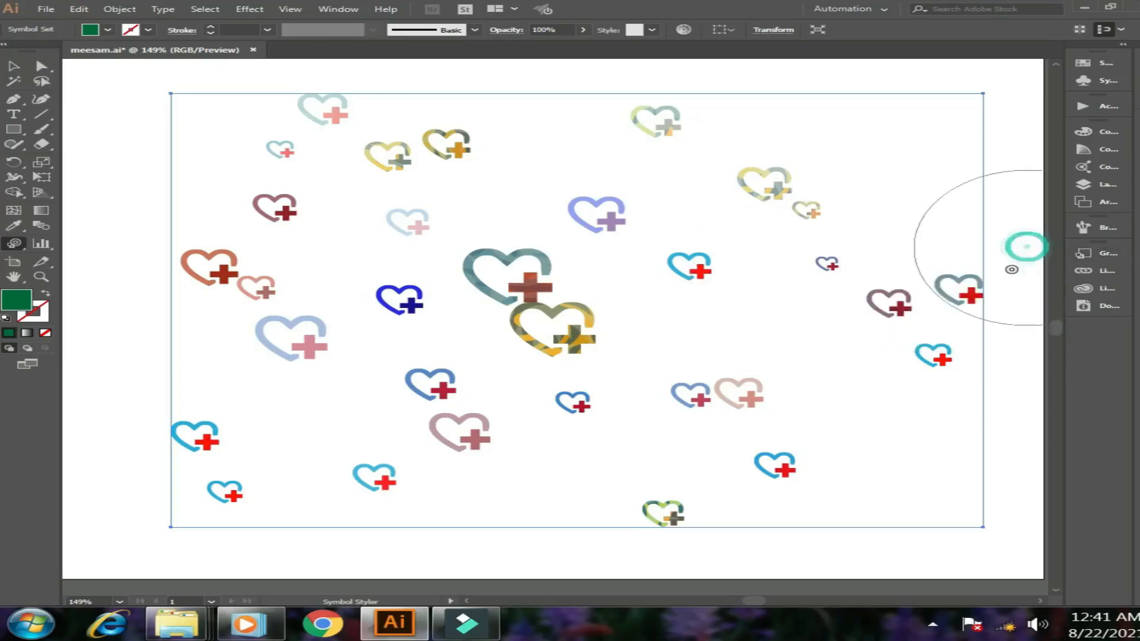
Step: Delete the heart symbol set and draw a small green star in the upper-left area of the artboard
{"action": "left_click", "coordinate": [18, 66]}
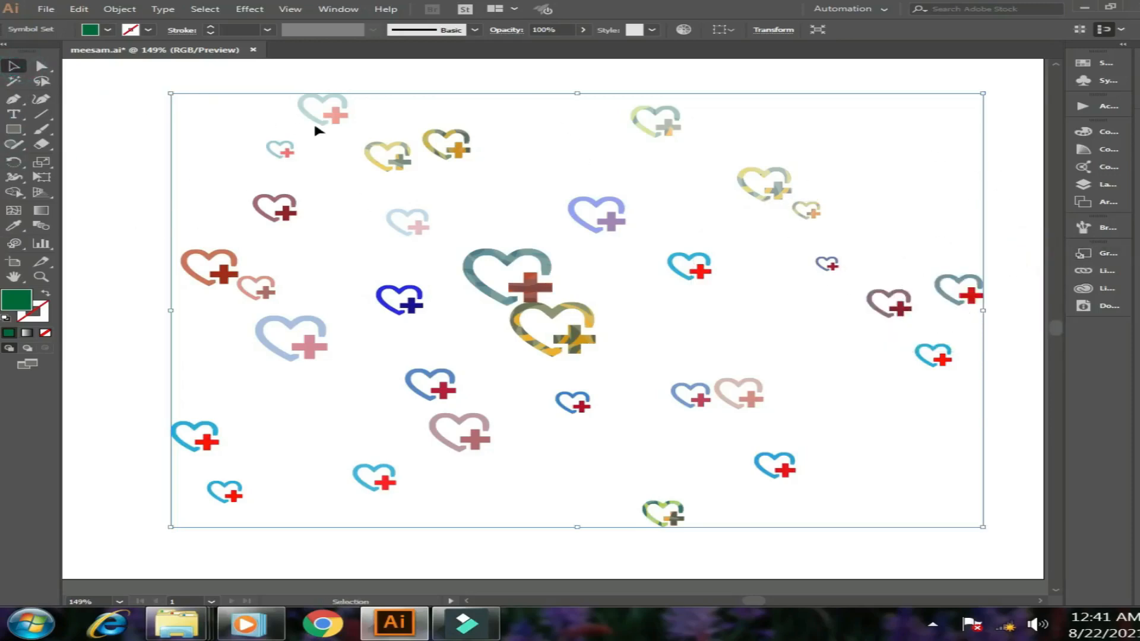
{"action": "key", "text": "Delete"}
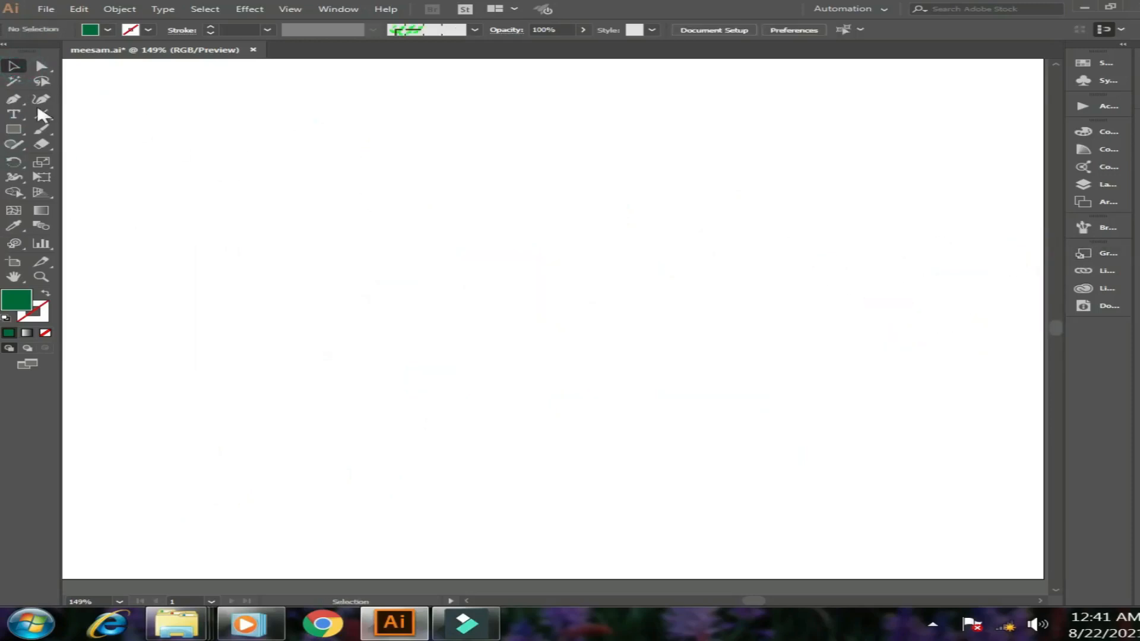
{"action": "left_click_drag", "start_coordinate": [23, 126], "coordinate": [81, 185]}
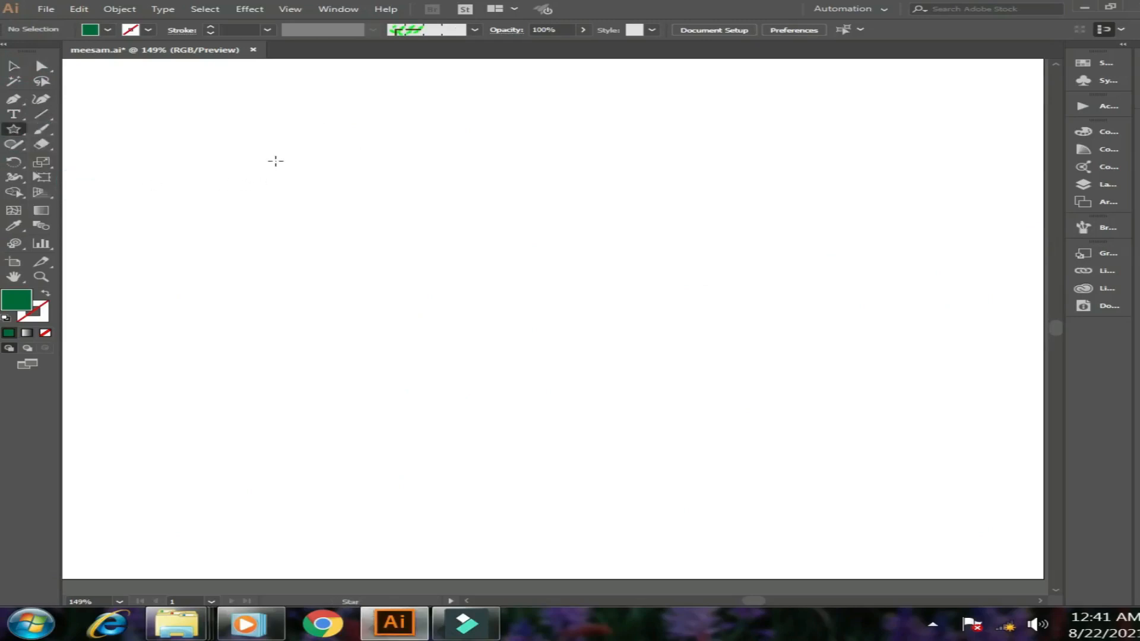
{"action": "left_click_drag", "start_coordinate": [275, 161], "coordinate": [302, 156]}
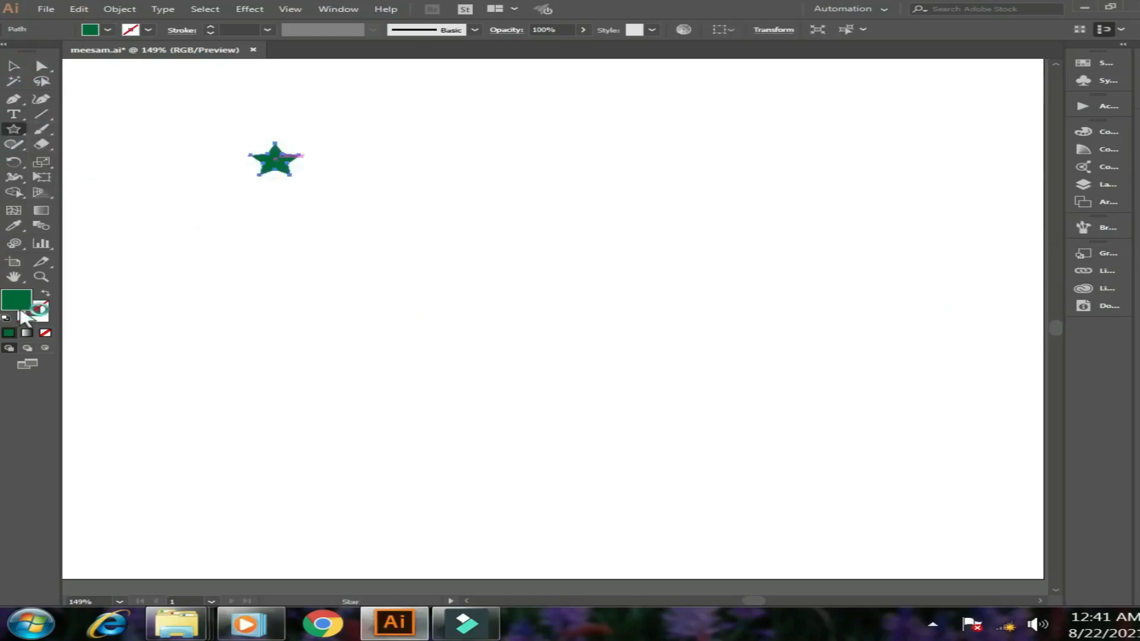
Step: Set the star's stroke colour to the pinkish red E01953
{"action": "left_click", "coordinate": [39, 310]}
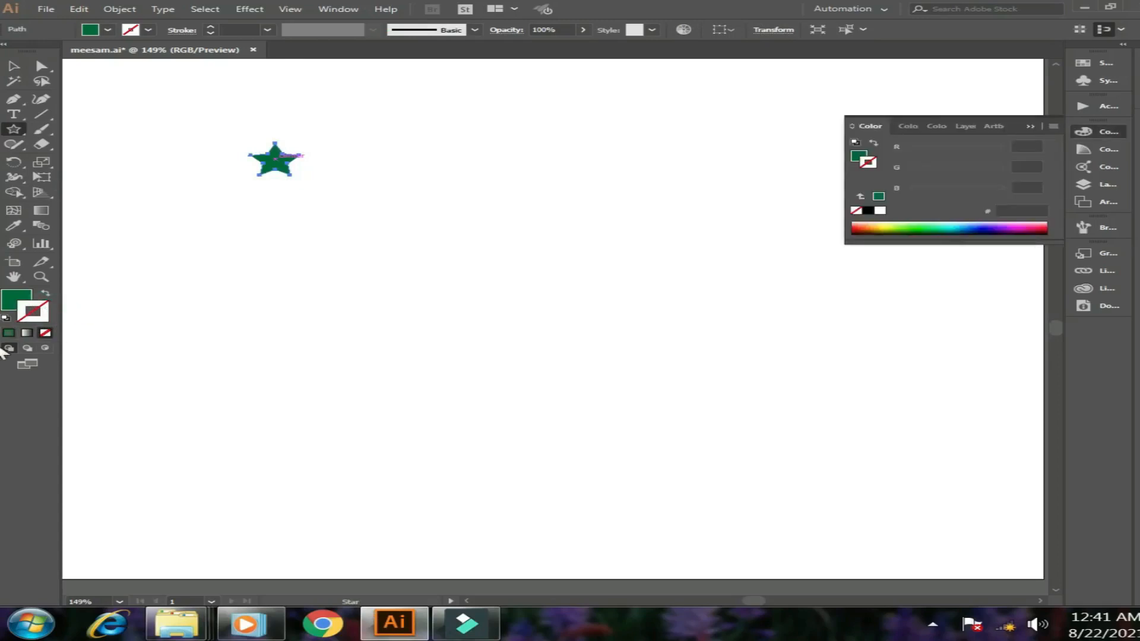
{"action": "double_click", "coordinate": [32, 310]}
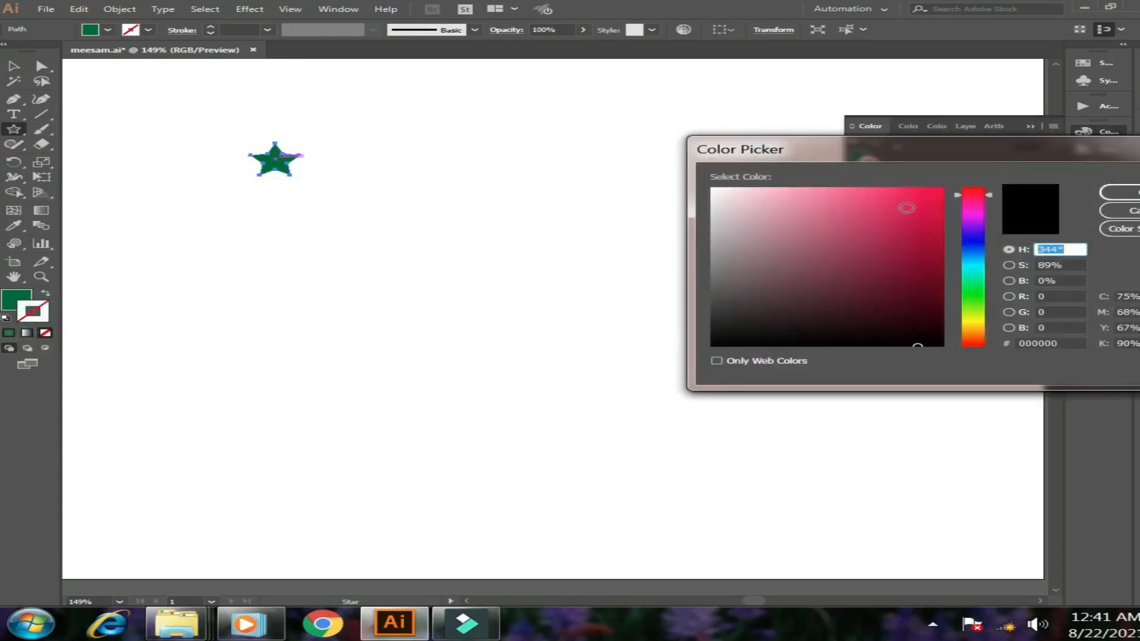
{"action": "left_click", "coordinate": [906, 208]}
{"action": "left_click", "coordinate": [1118, 192]}
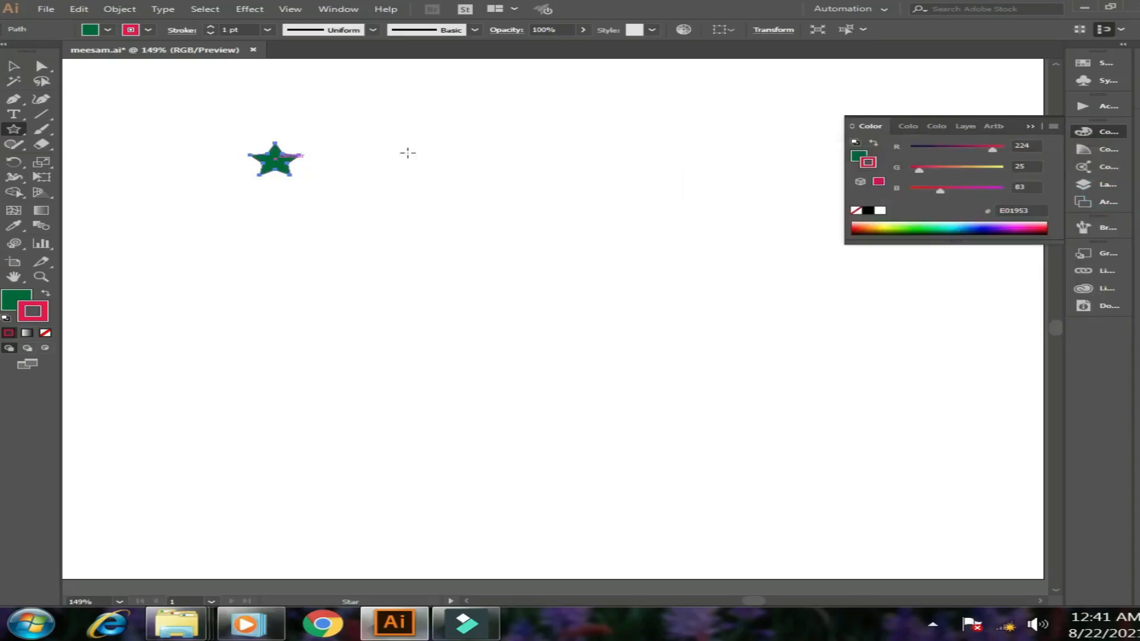
Step: Try a blue swatch as the star's stroke colour and undo the change
{"action": "left_click", "coordinate": [1083, 62]}
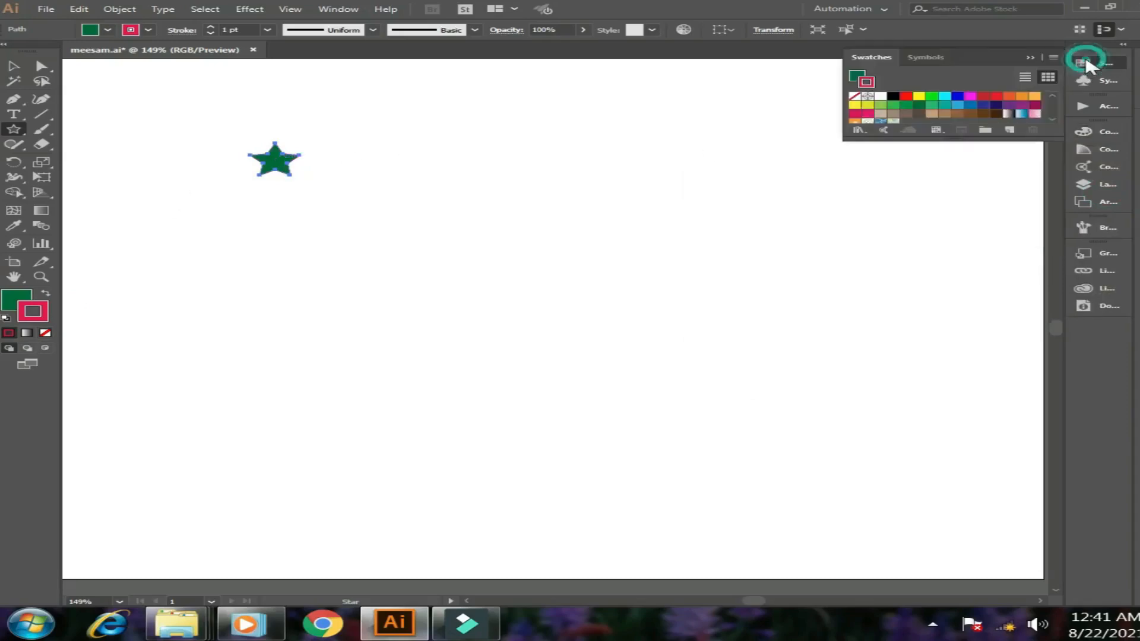
{"action": "left_click", "coordinate": [958, 97]}
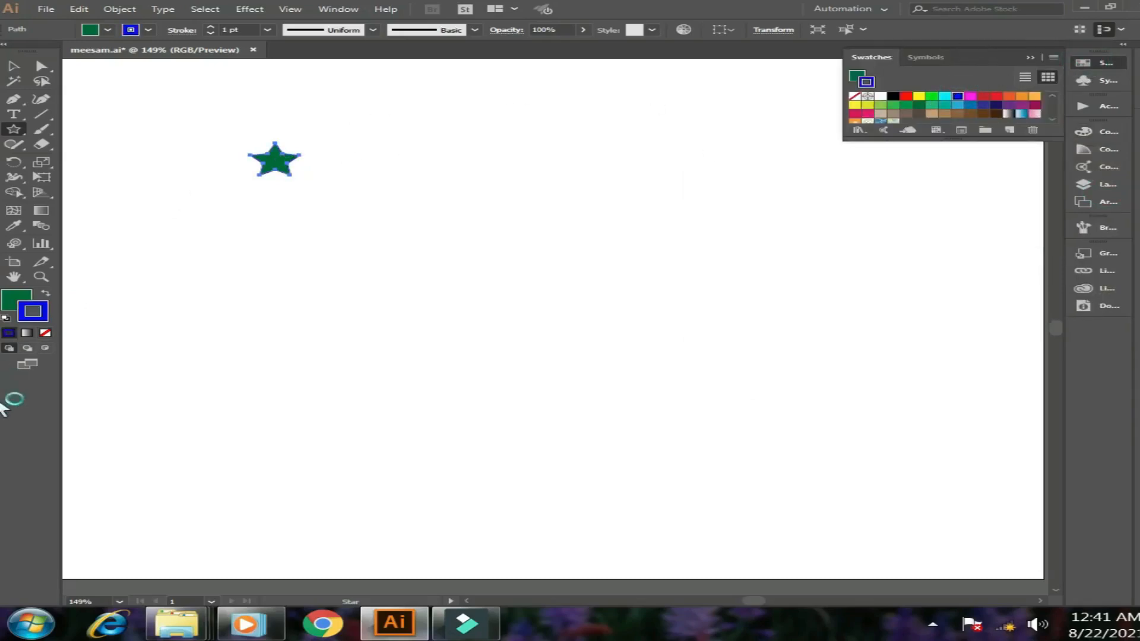
{"action": "left_click", "coordinate": [39, 314]}
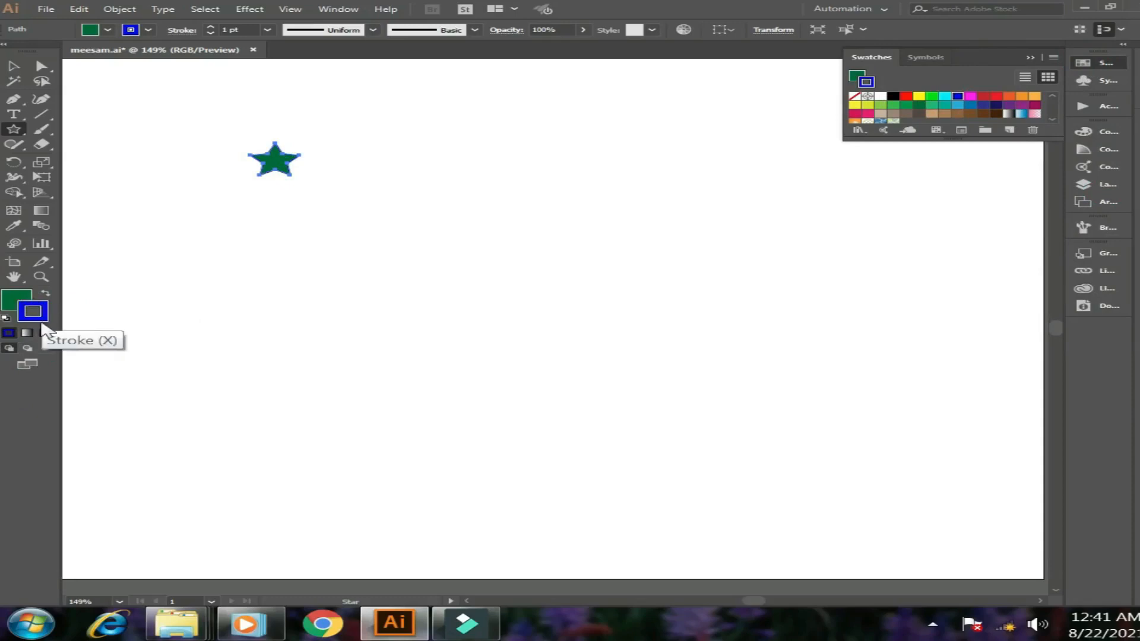
{"action": "key", "text": "ctrl+z"}
Step: Set the star's fill colour to the blue swatch
{"action": "left_click", "coordinate": [18, 299]}
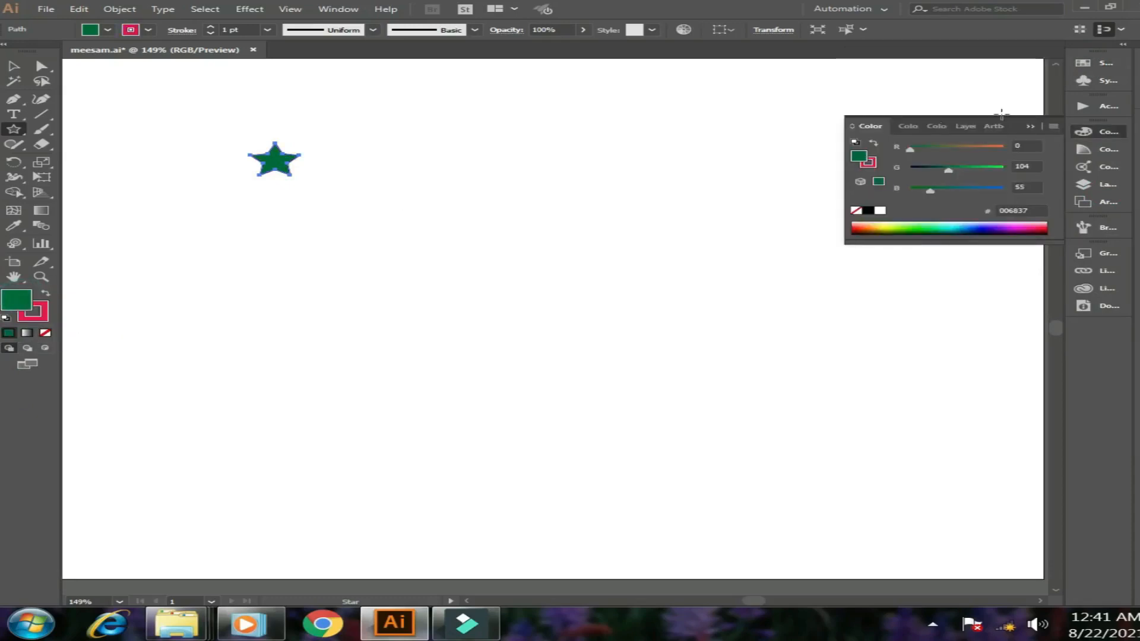
{"action": "left_click", "coordinate": [1083, 62]}
{"action": "left_click", "coordinate": [957, 97]}
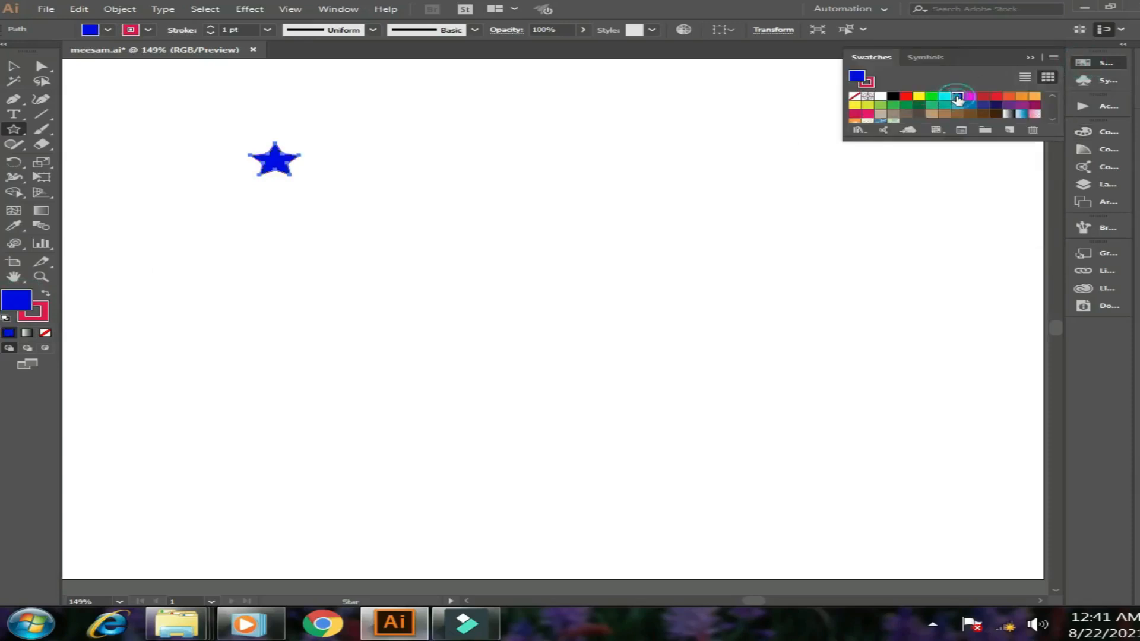
Step: Save the blue star as a new symbol with the default symbol options and collapse the Symbols panel
{"action": "left_click", "coordinate": [13, 65]}
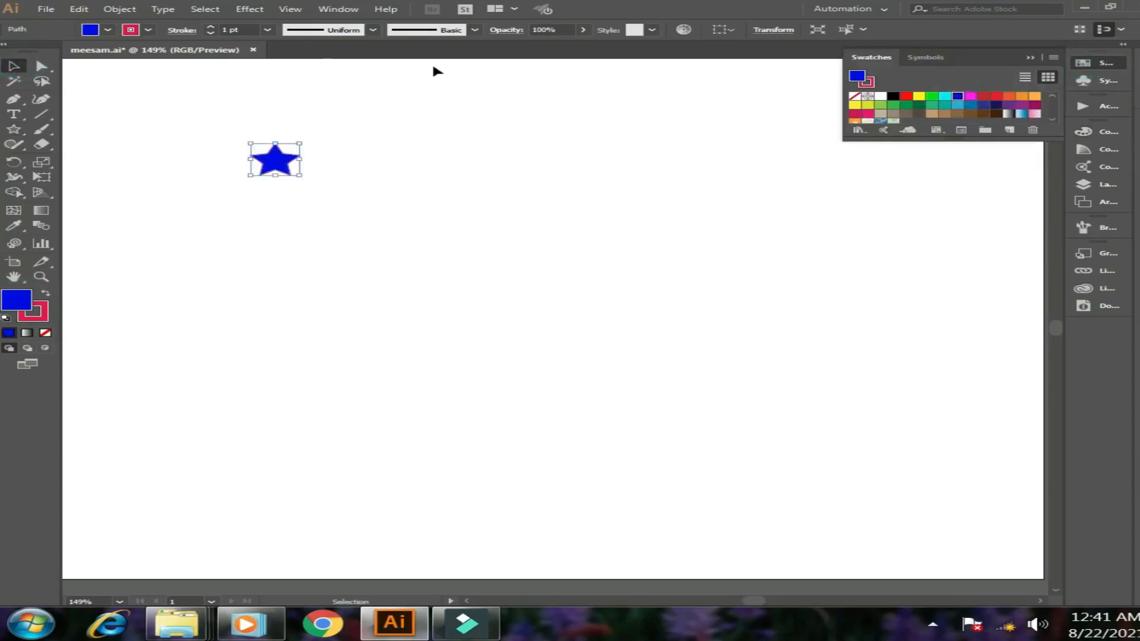
{"action": "left_click", "coordinate": [339, 9]}
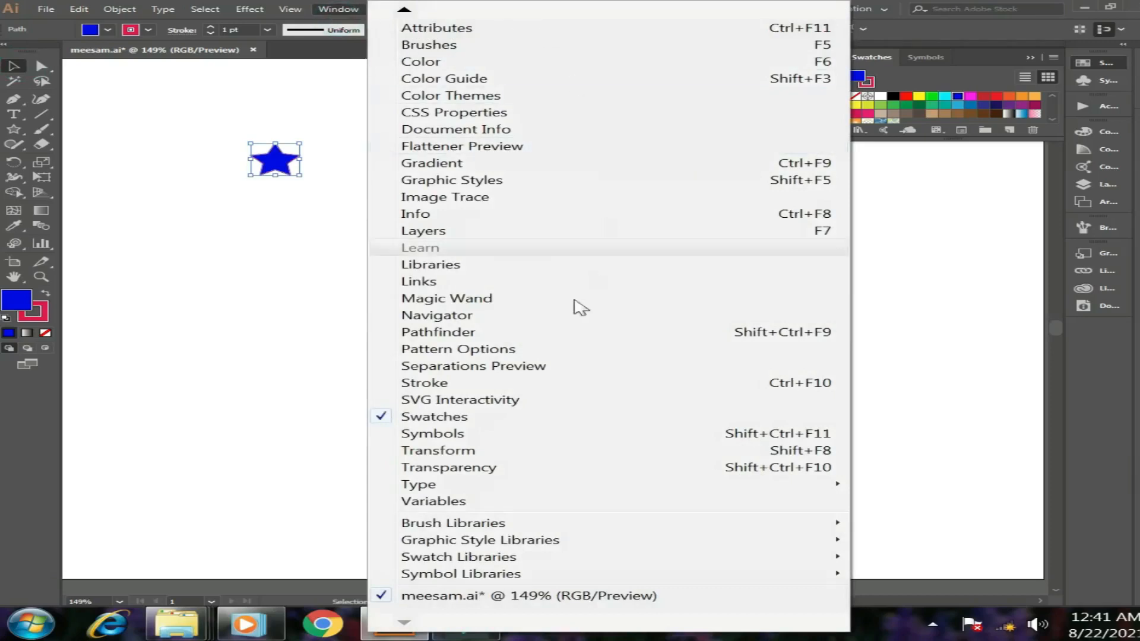
{"action": "left_click", "coordinate": [469, 438]}
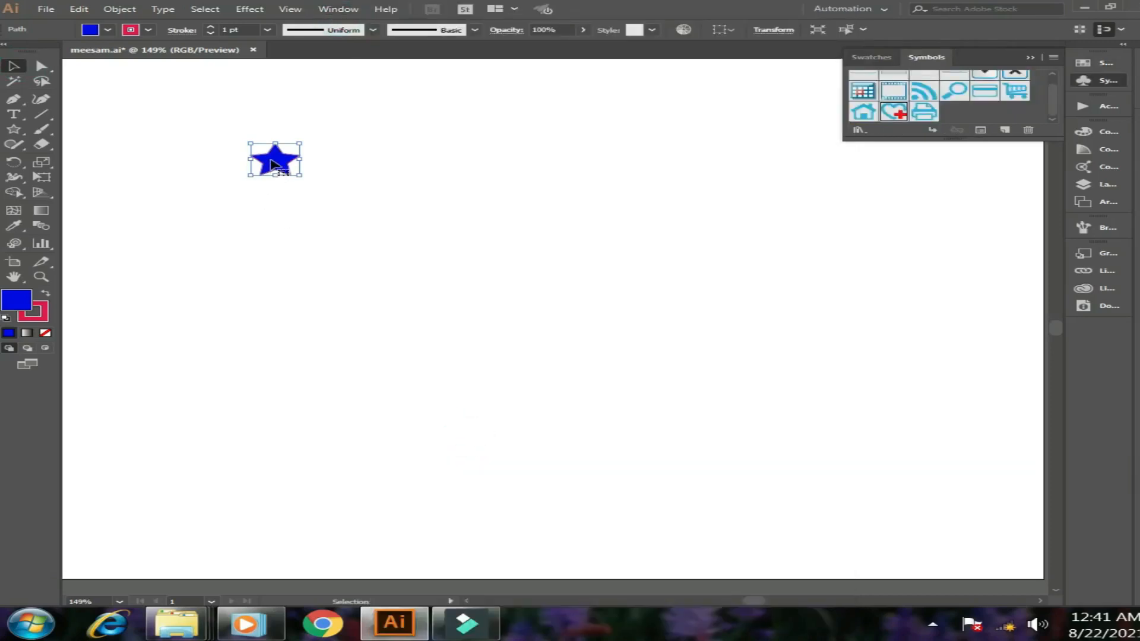
{"action": "left_click_drag", "start_coordinate": [275, 160], "coordinate": [969, 122]}
{"action": "left_click", "coordinate": [600, 418]}
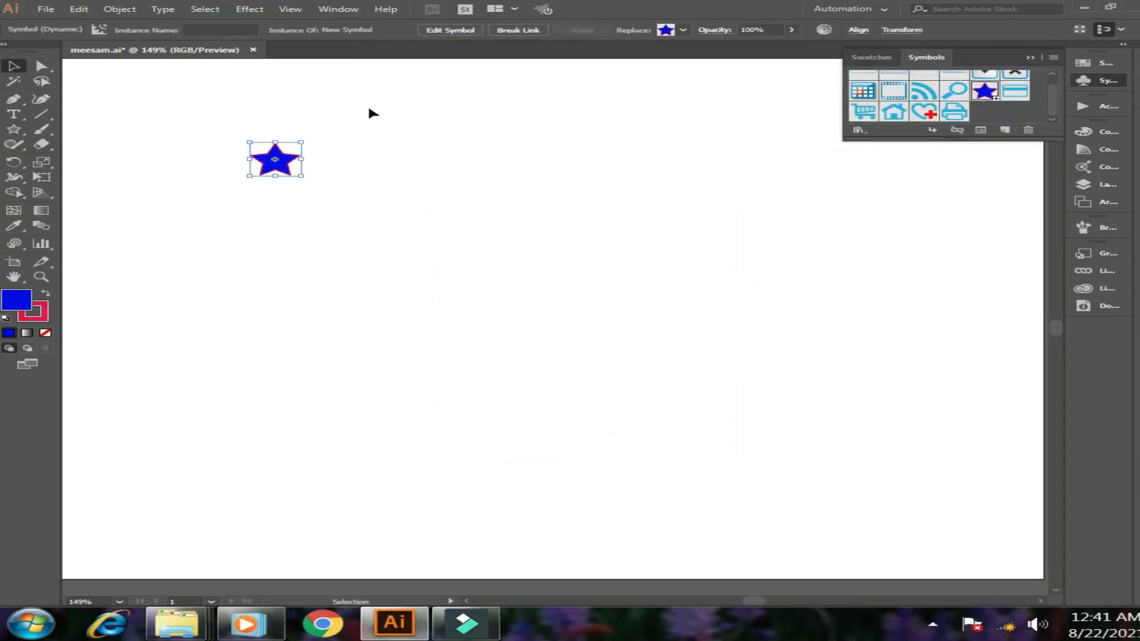
{"action": "left_click", "coordinate": [1029, 57]}
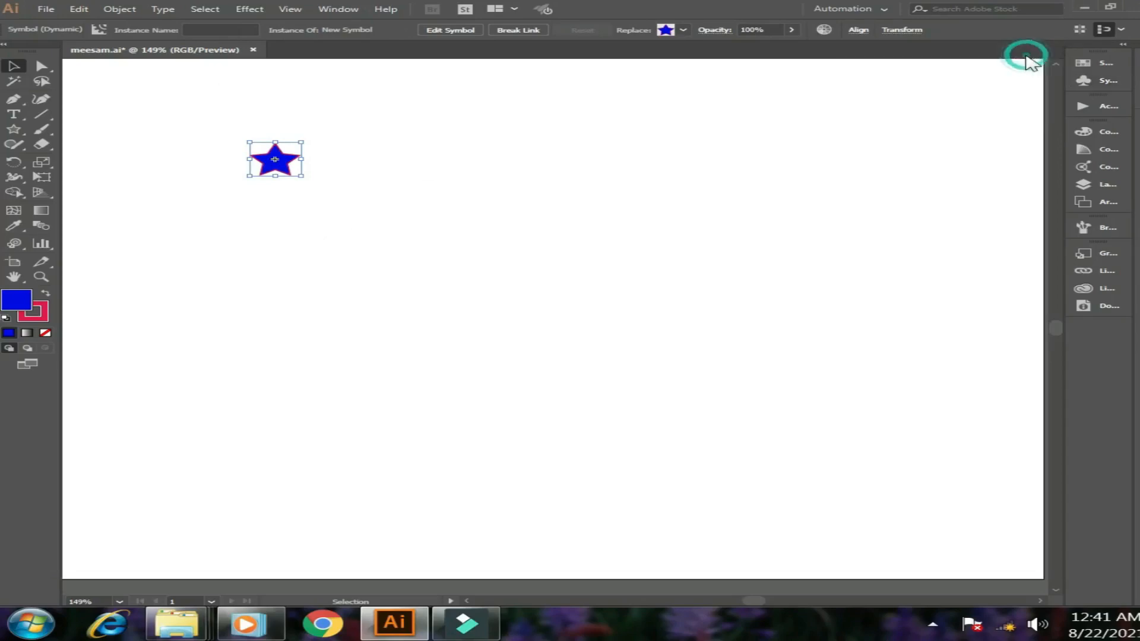